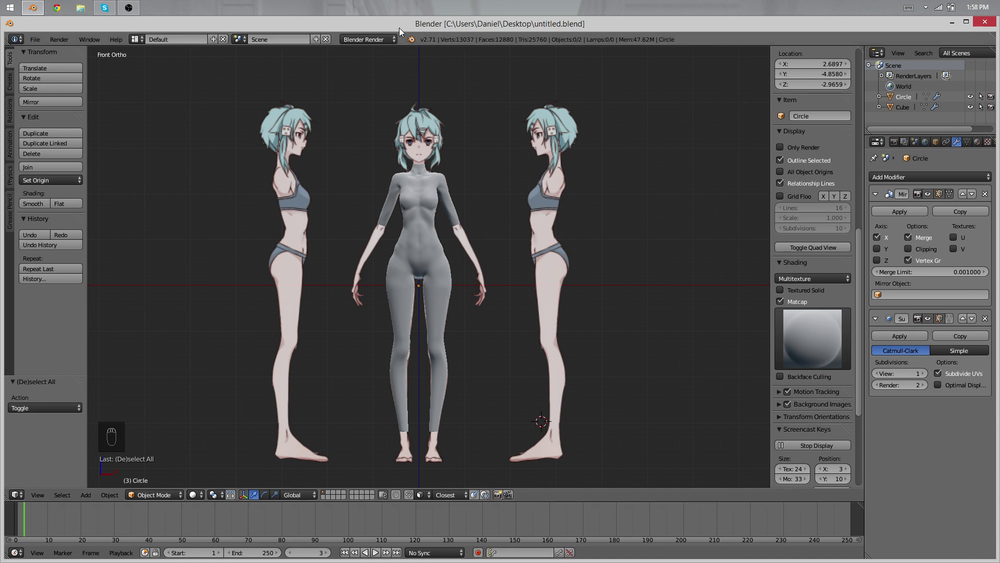
Examine the body mesh against the front-view character reference, from the head and torso down to the legs.
scroll(458, 176, "down", 2)
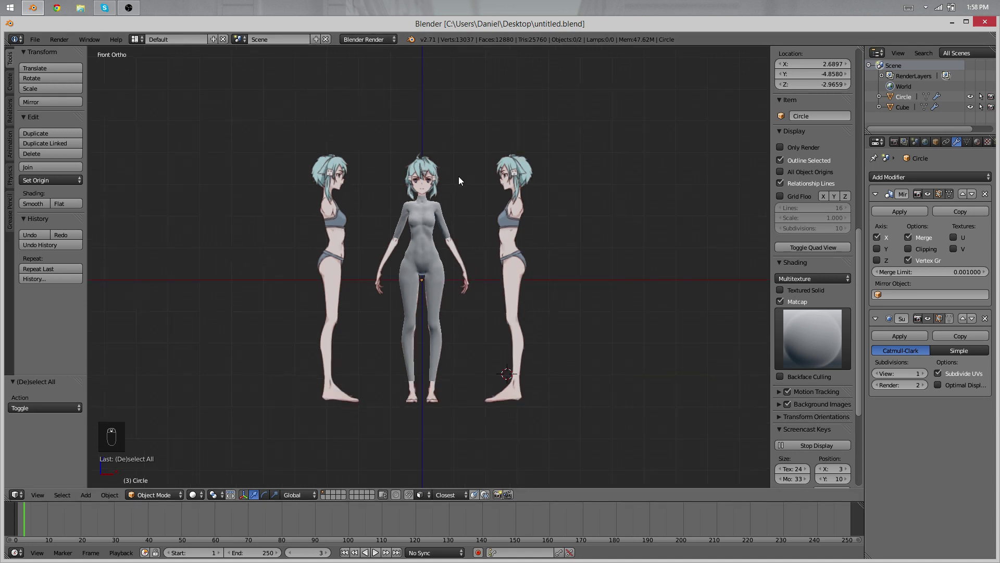
scroll(452, 201, "up", 3)
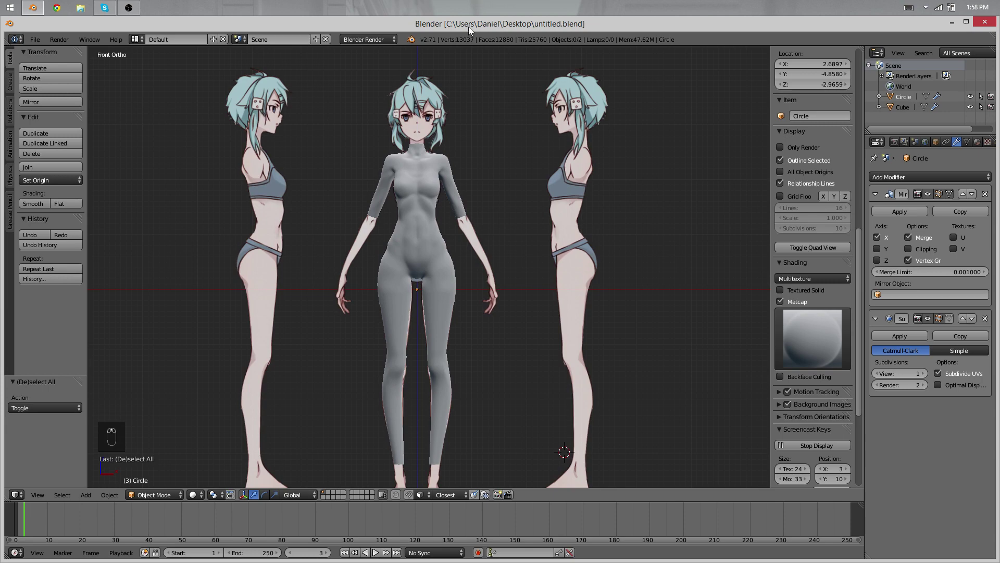
scroll(469, 192, "up", 3)
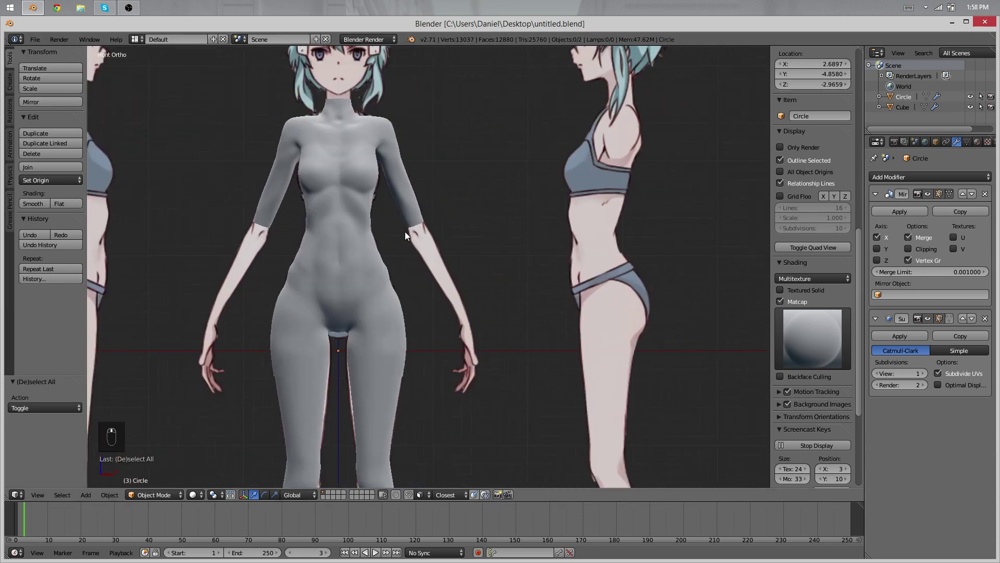
scroll(405, 239, "down", 1)
middle_click_drag(456, 266, 381, 351)
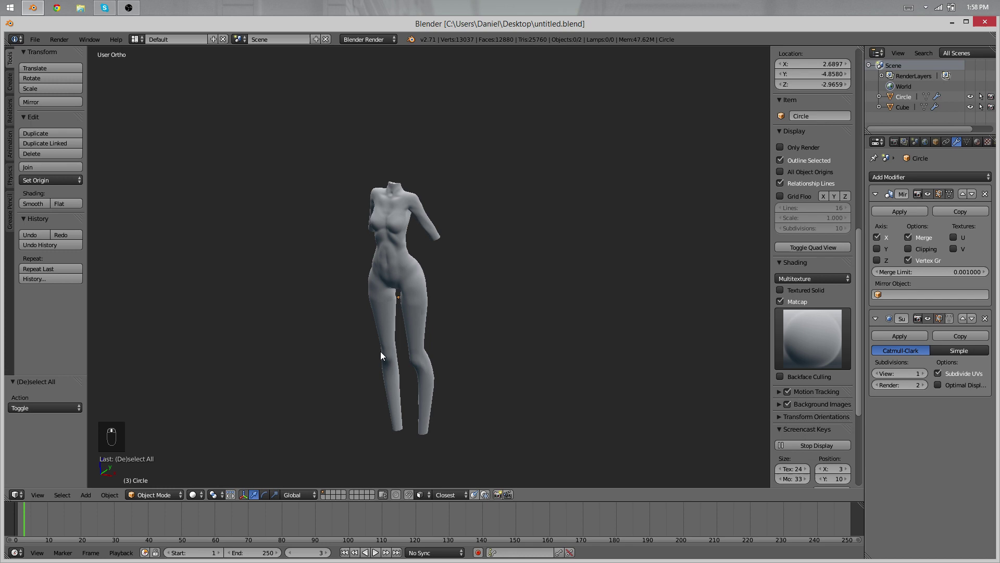
key("KP_1")
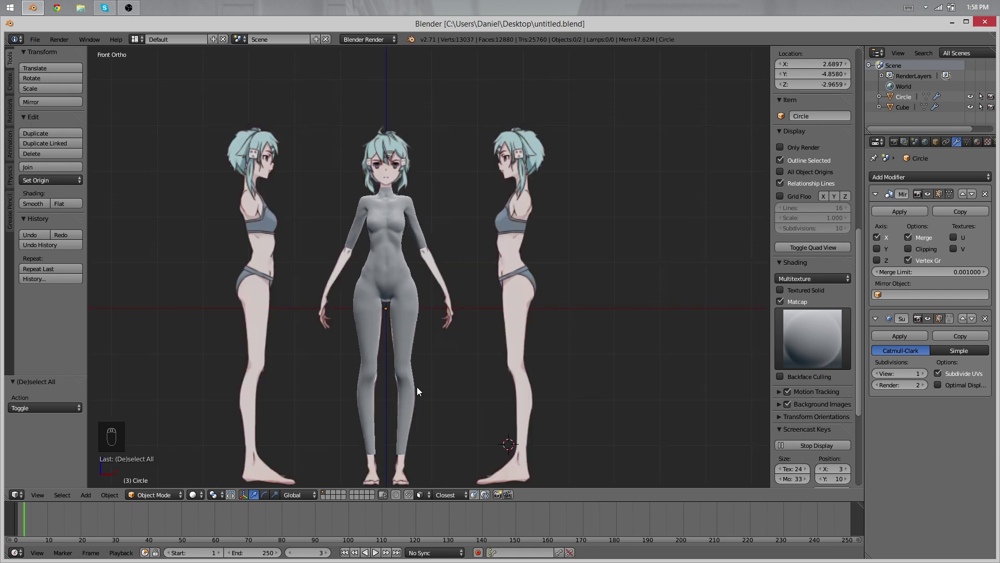
scroll(358, 318, "up", 4)
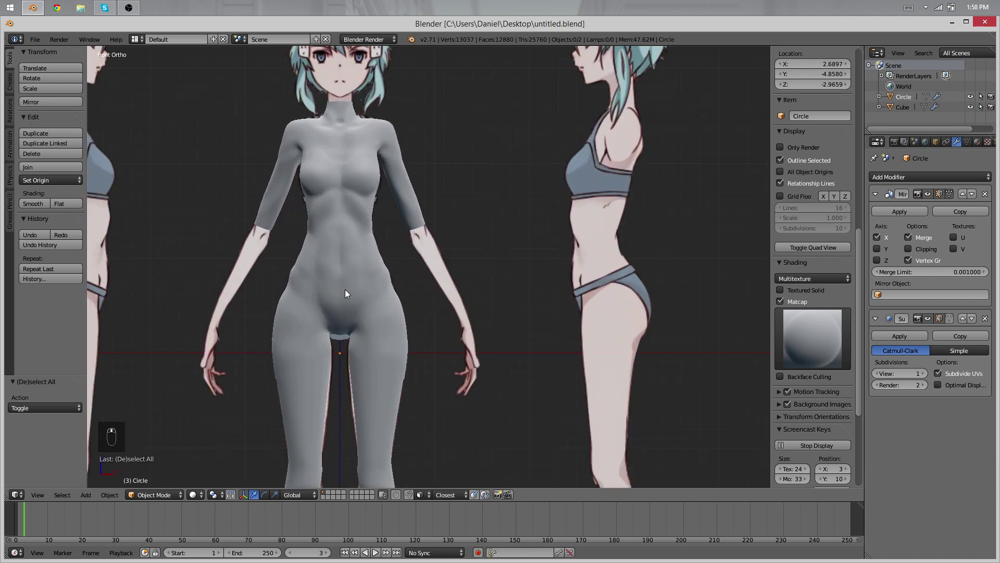
right_click(450, 256)
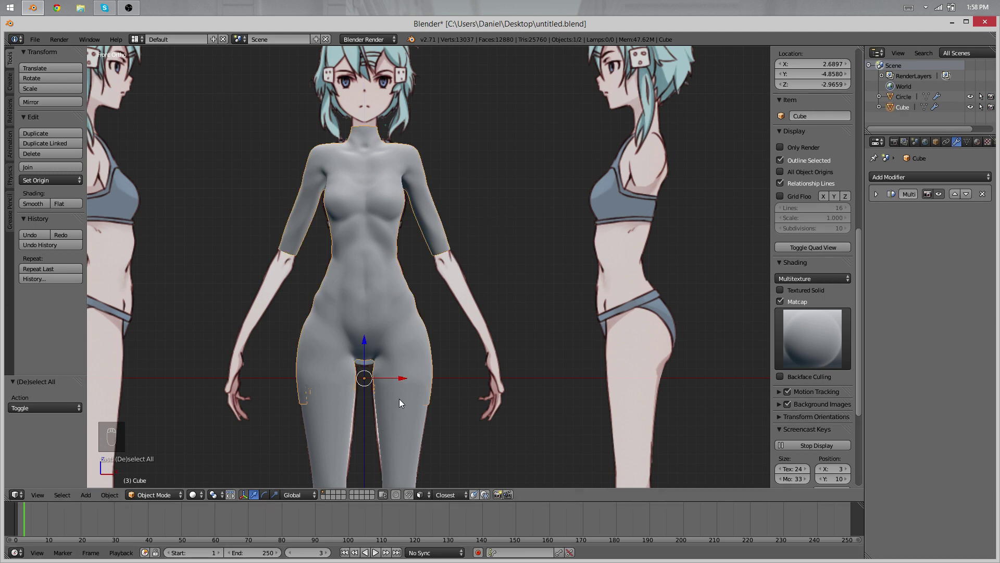
middle_click_drag(544, 425, 533, 321, "shift")
scroll(521, 333, "up", 2)
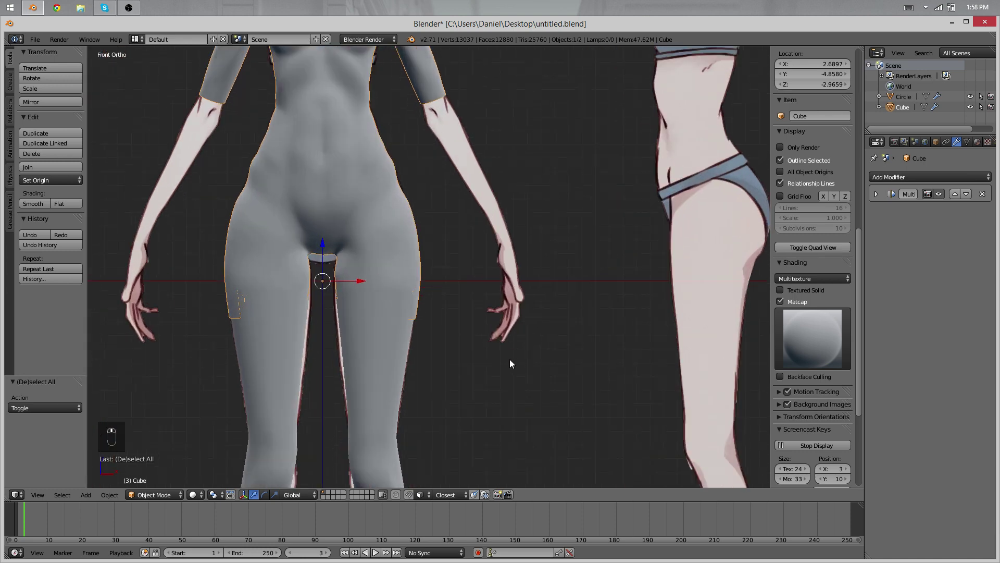
scroll(495, 357, "down", 6)
middle_click_drag(463, 346, 475, 297, "shift")
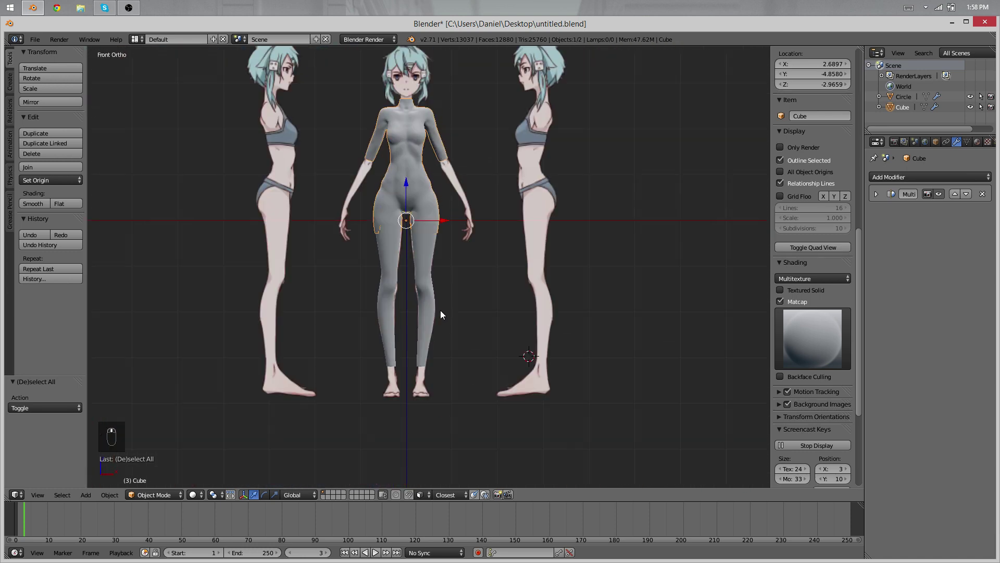
scroll(432, 307, "up", 2)
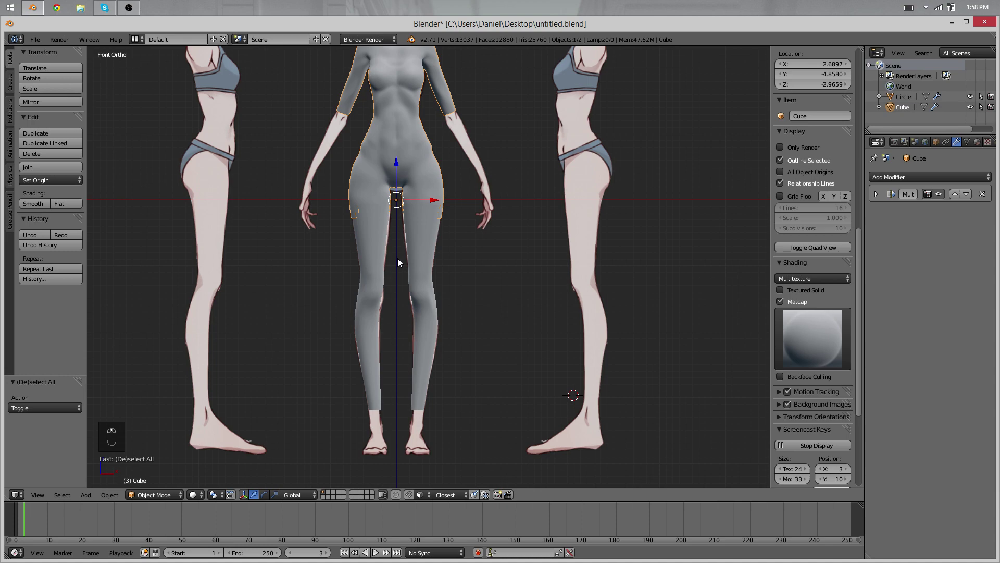
middle_click_drag(426, 197, 413, 308, "shift")
scroll(482, 201, "down", 2)
scroll(481, 200, "up", 3)
Select the body mesh and inspect the open ends of the upper arms against the reference forearms.
key("a")
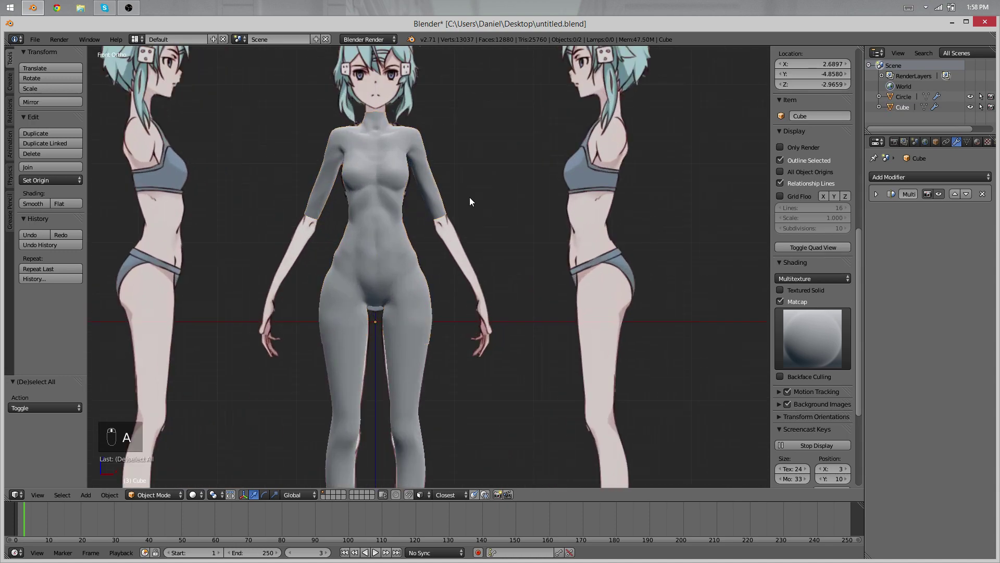
right_click(423, 199)
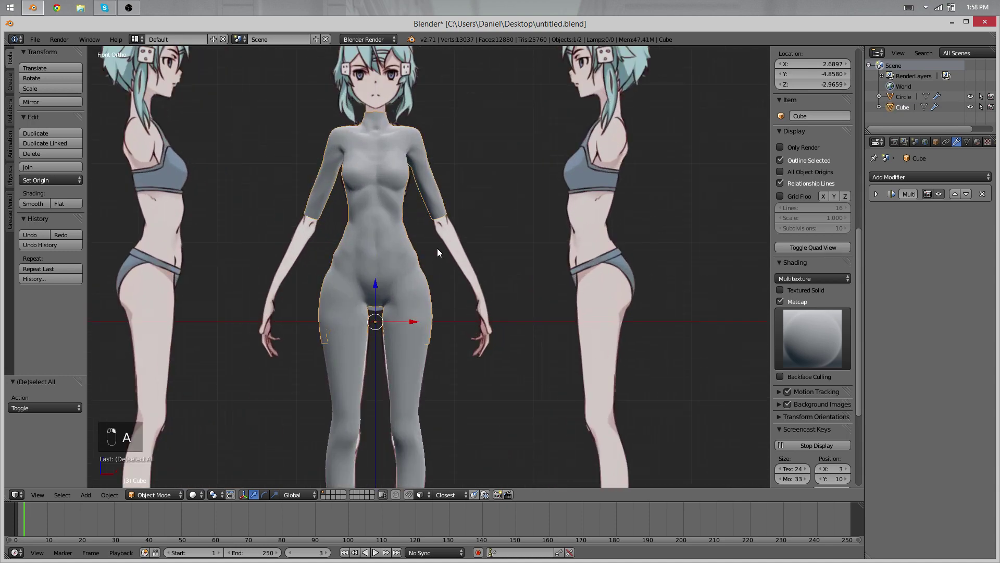
scroll(436, 248, "up", 4)
key("Tab")
key("Tab")
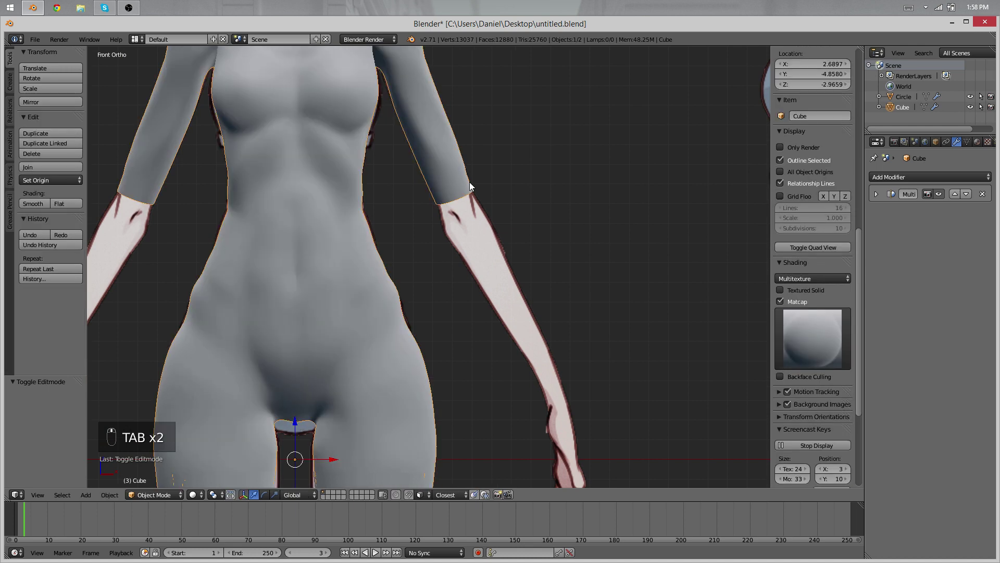
middle_click_drag(470, 183, 481, 229, "shift")
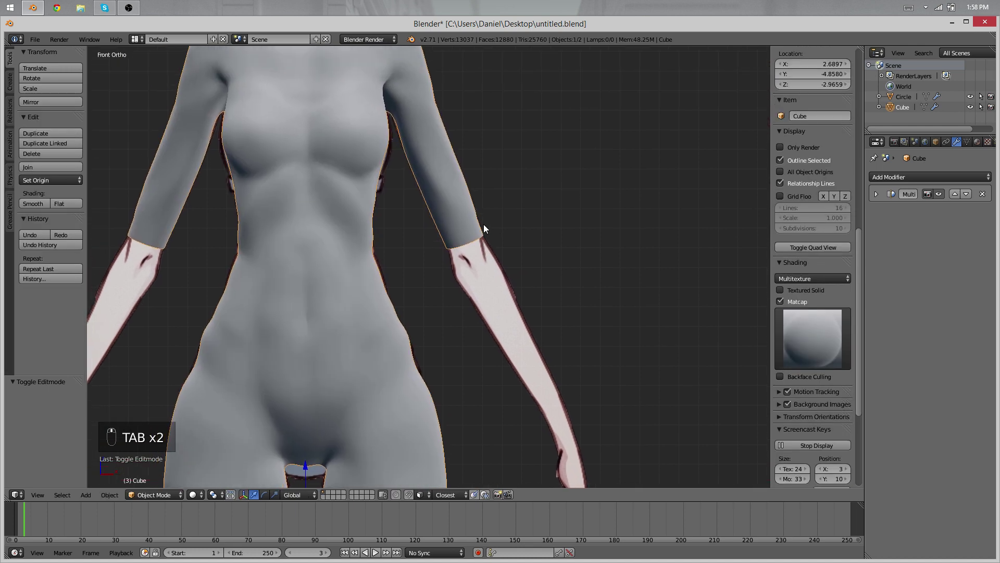
scroll(415, 232, "up", 1)
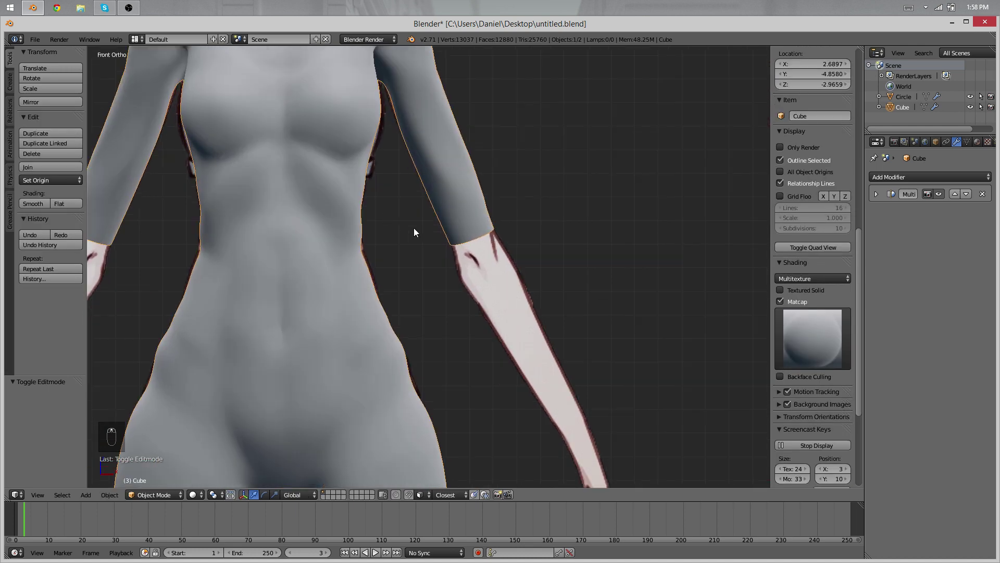
scroll(508, 221, "down", 3)
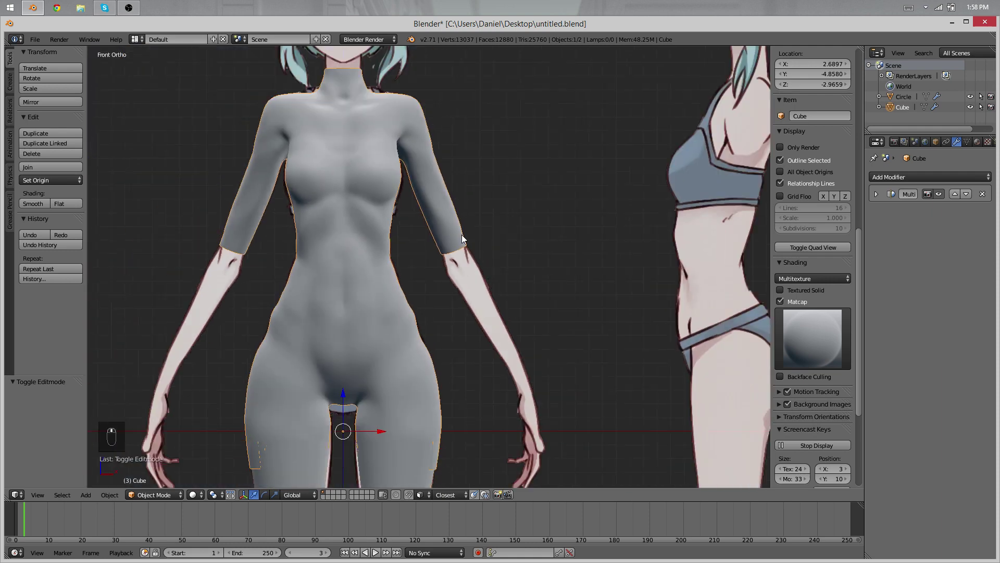
scroll(464, 235, "up", 2)
middle_click_drag(465, 235, 457, 300, "shift")
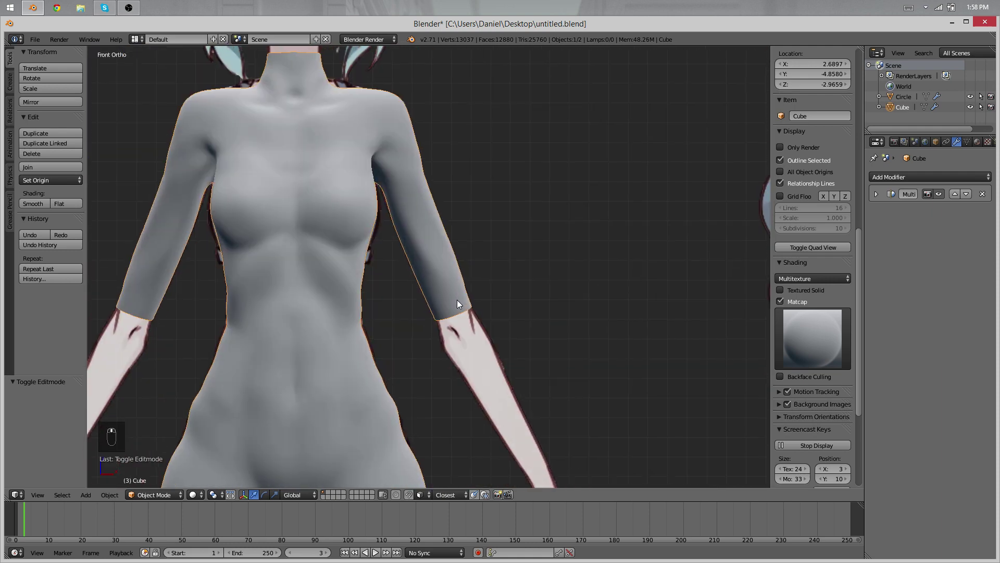
middle_click_drag(546, 306, 437, 354)
scroll(299, 355, "down", 4)
scroll(437, 354, "up", 5)
Add a new 8-vertex circle mesh with a radius of 1 to the scene.
key("shift+a")
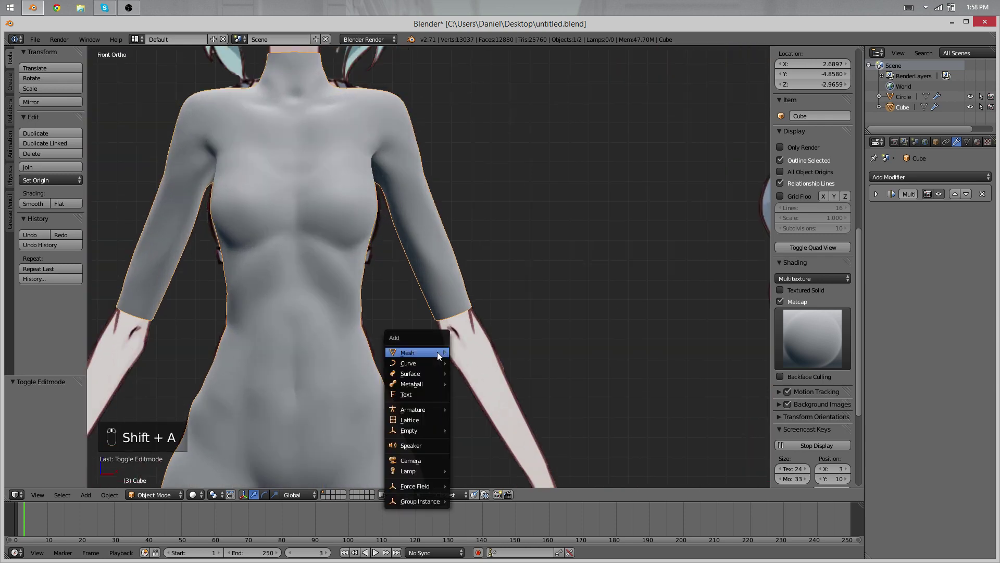
mouse_move(437, 352)
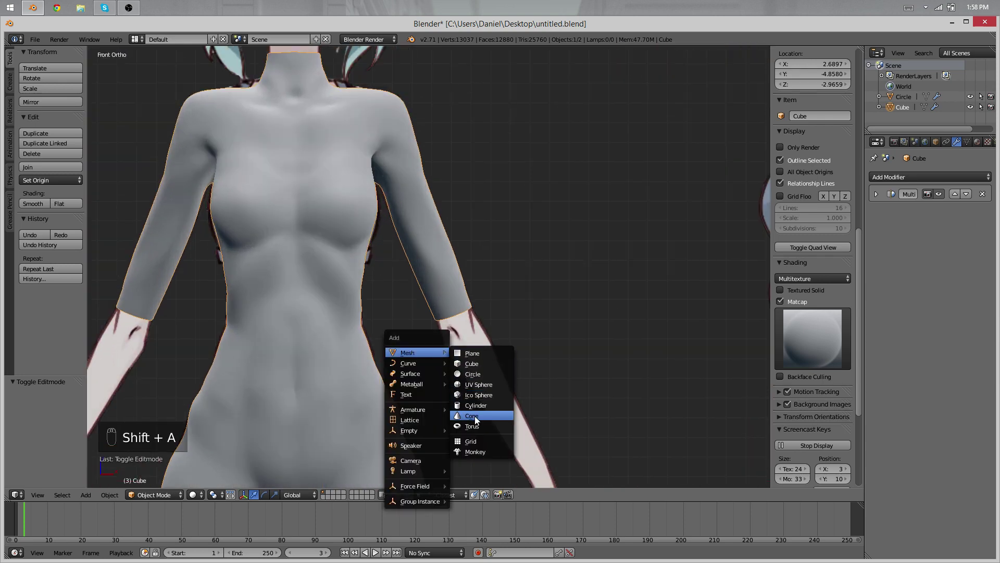
left_click(487, 373)
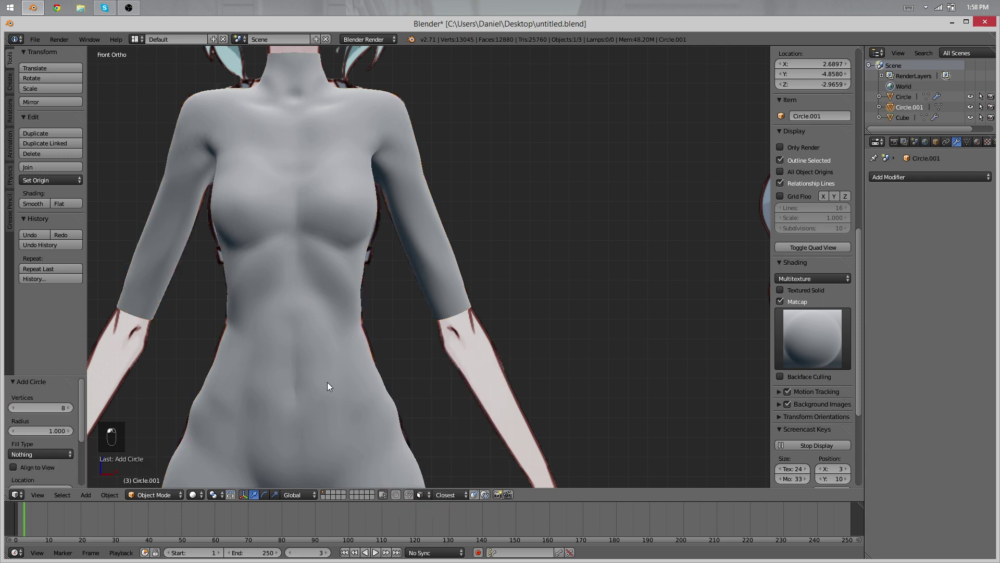
Clear the new circle's location so it sits at the world origin.
scroll(409, 352, "up", 4)
scroll(409, 351, "down", 5)
middle_click_drag(474, 326, 538, 214, "shift")
scroll(540, 222, "down", 4)
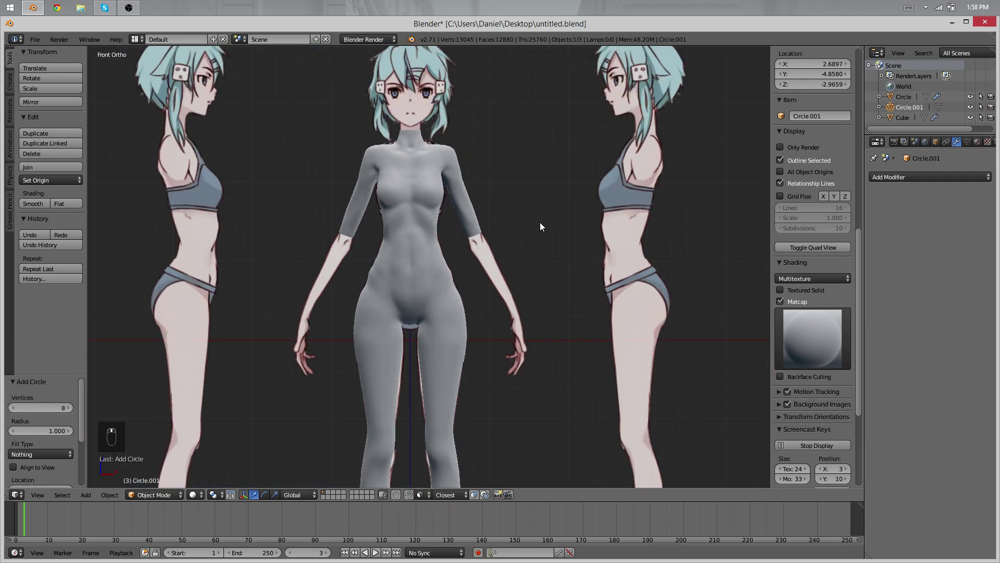
key("Tab")
key("Tab")
scroll(521, 287, "down", 5)
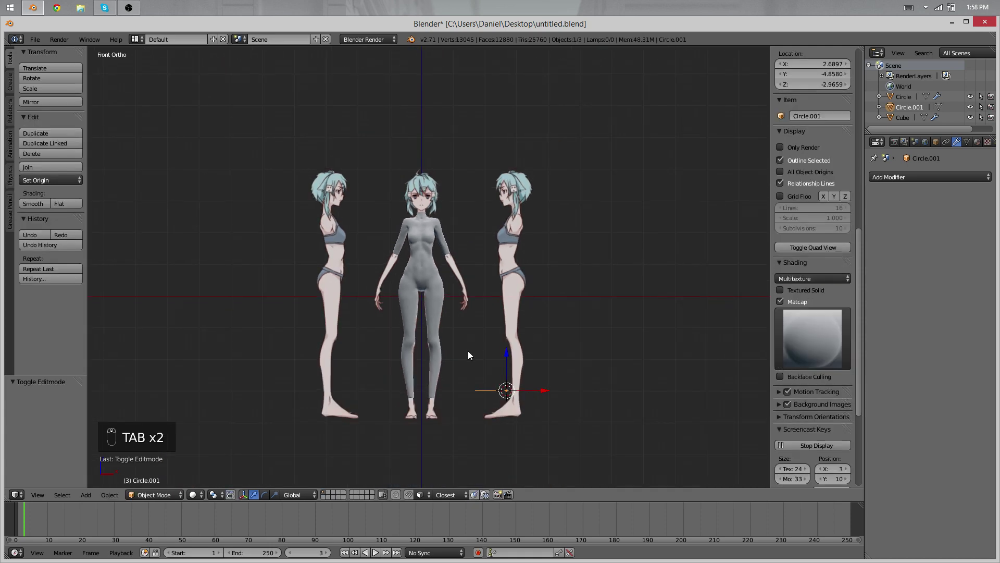
middle_click_drag(468, 352, 477, 325)
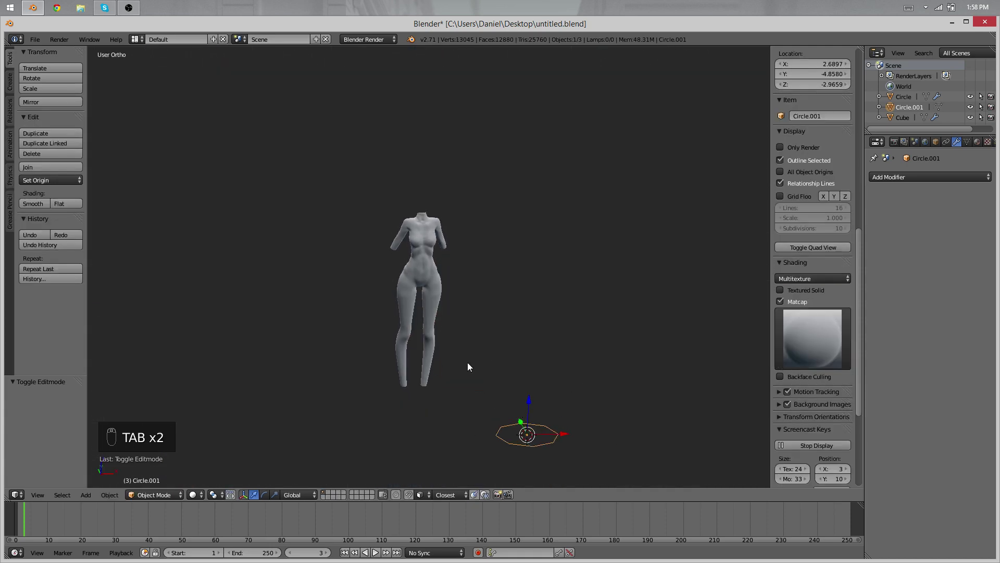
key("alt+g")
middle_click_drag(467, 311, 444, 253)
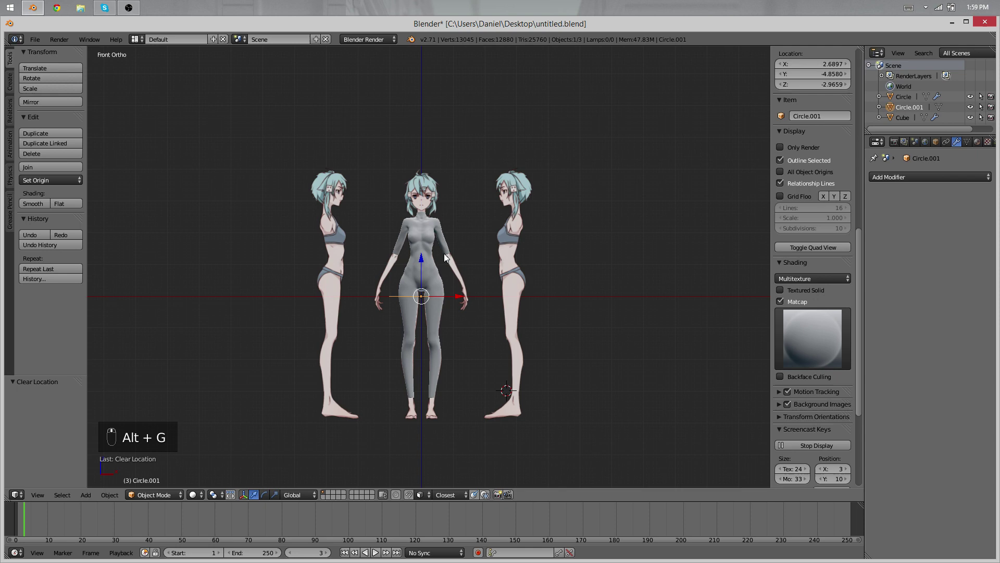
In Edit Mode, move the whole circle about 1.42 in X and 0.56 in Z, and rotate it about -24 degrees.
scroll(457, 243, "up", 6)
key("Tab")
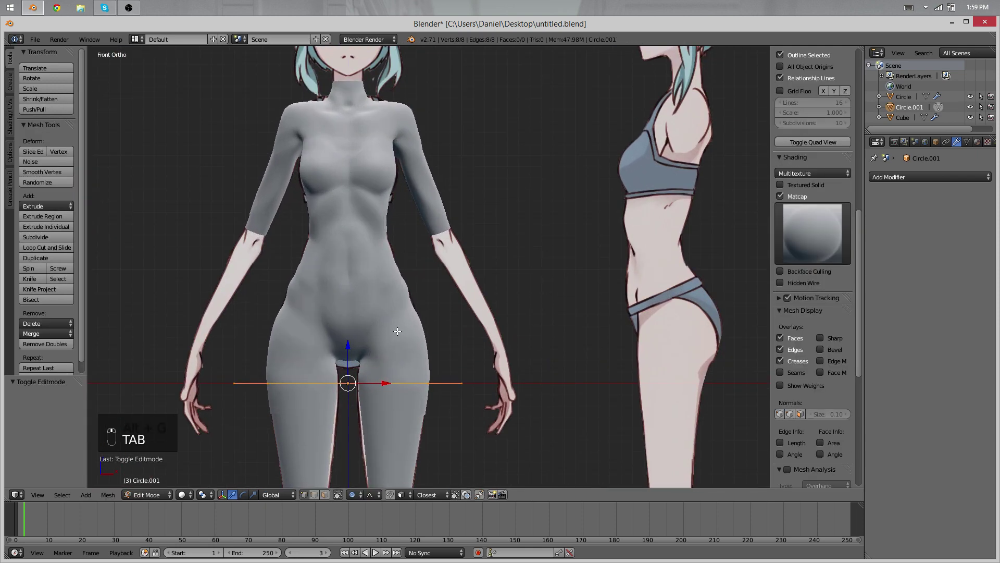
key("g")
left_click(589, 208)
key("r")
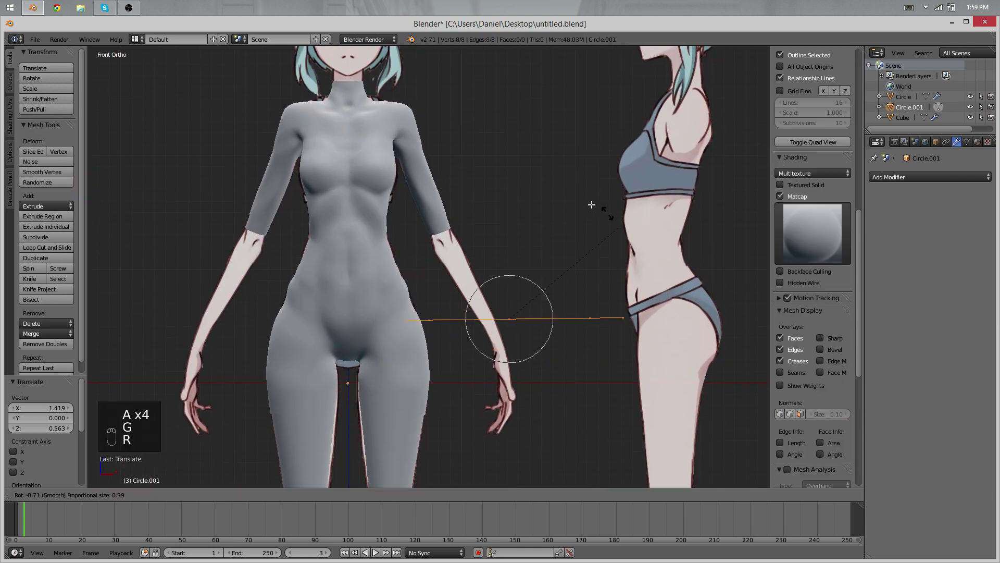
left_click(574, 192)
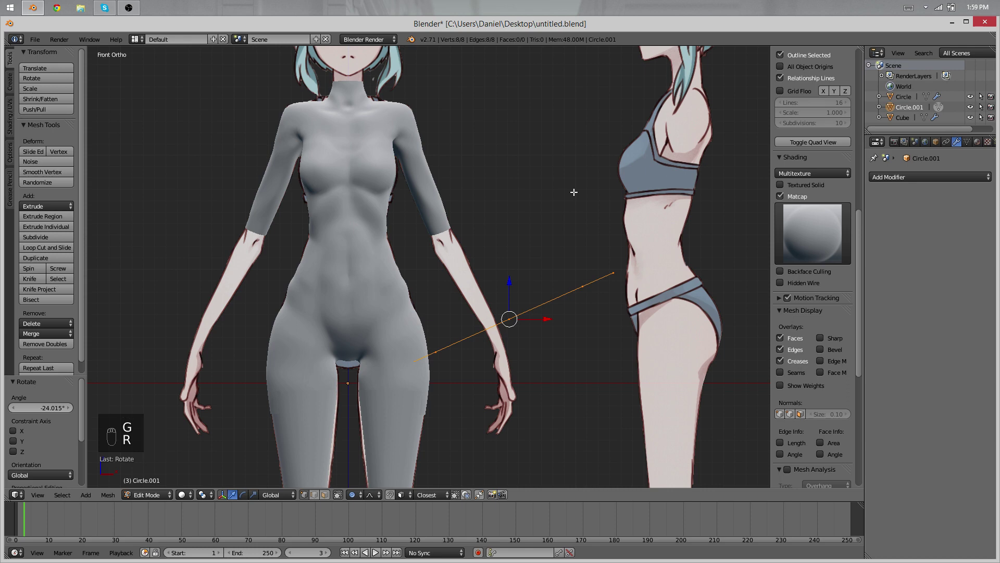
Add a Mirror modifier to the circle and move its vertices about -0.69 in X and 0.81 in Z, onto the elbow.
left_click(896, 177)
left_click(800, 282)
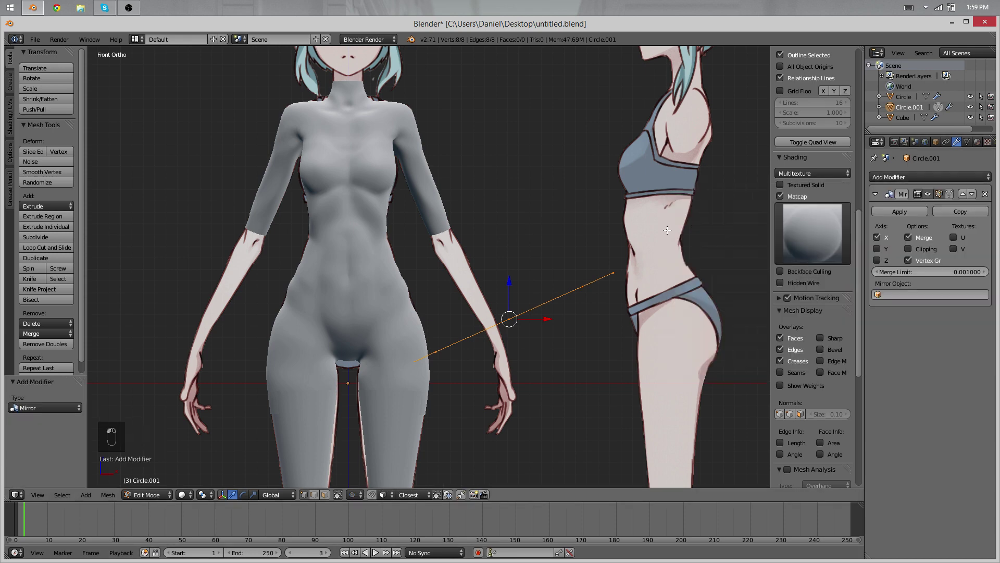
left_click(484, 194)
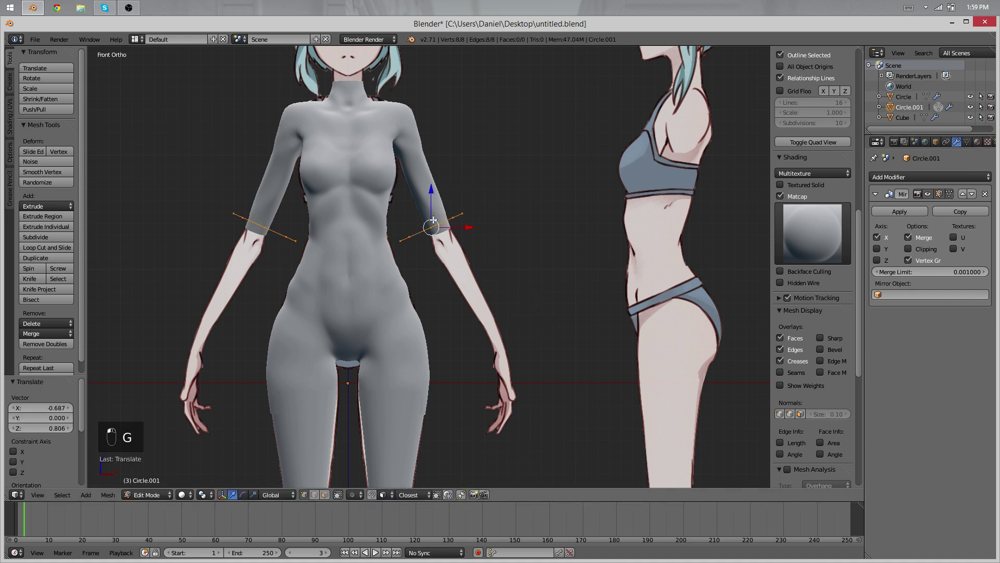
Shift the circle onto the open end of the upper arm and rotate it to follow the slope of the cut.
scroll(455, 217, "down", 5)
scroll(485, 172, "up", 8)
scroll(469, 201, "up", 2)
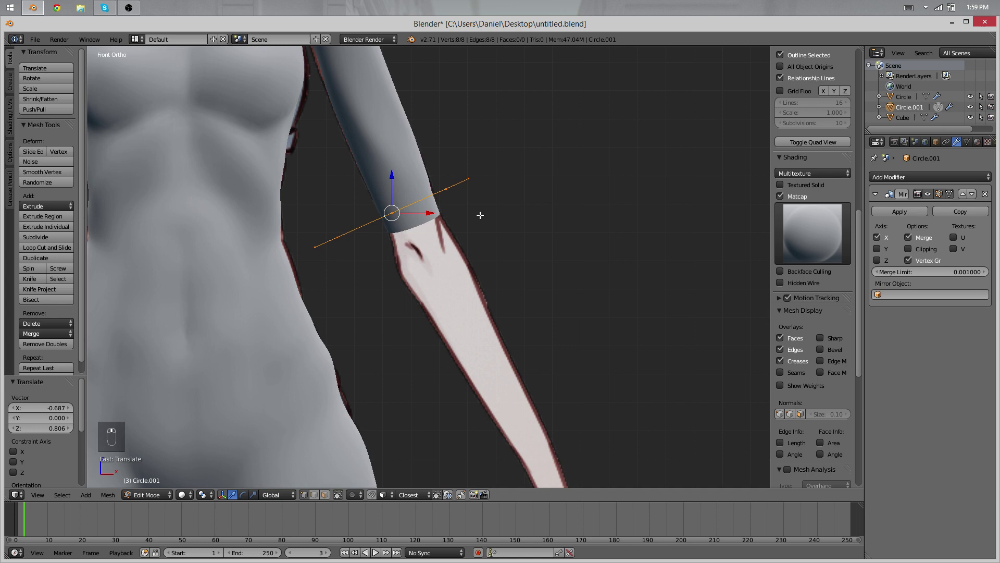
key("r")
key("g")
left_click(468, 244)
key("r")
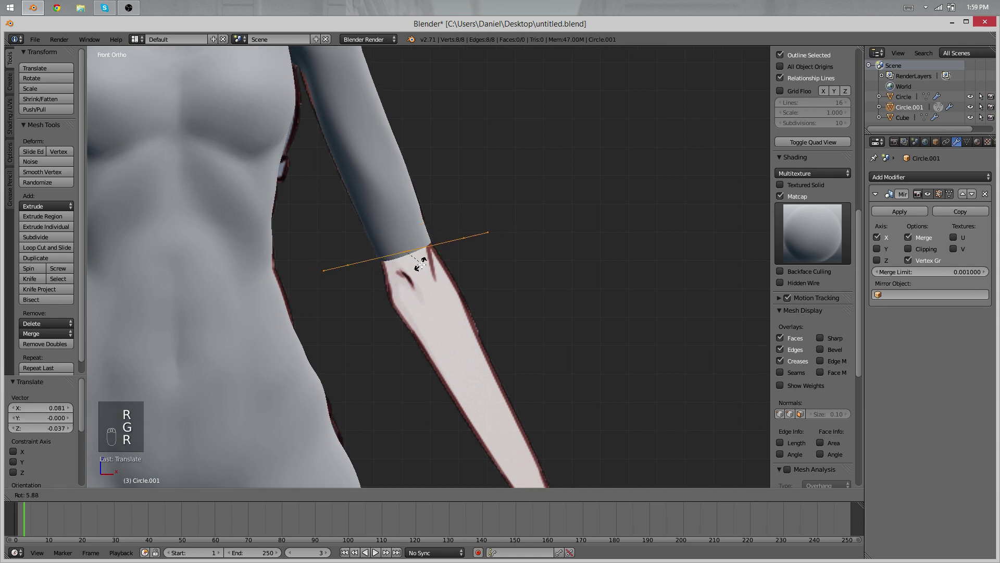
left_click(424, 273)
Scale the circle down to the arm's width and nudge it into line with the arm's open edge.
key("s")
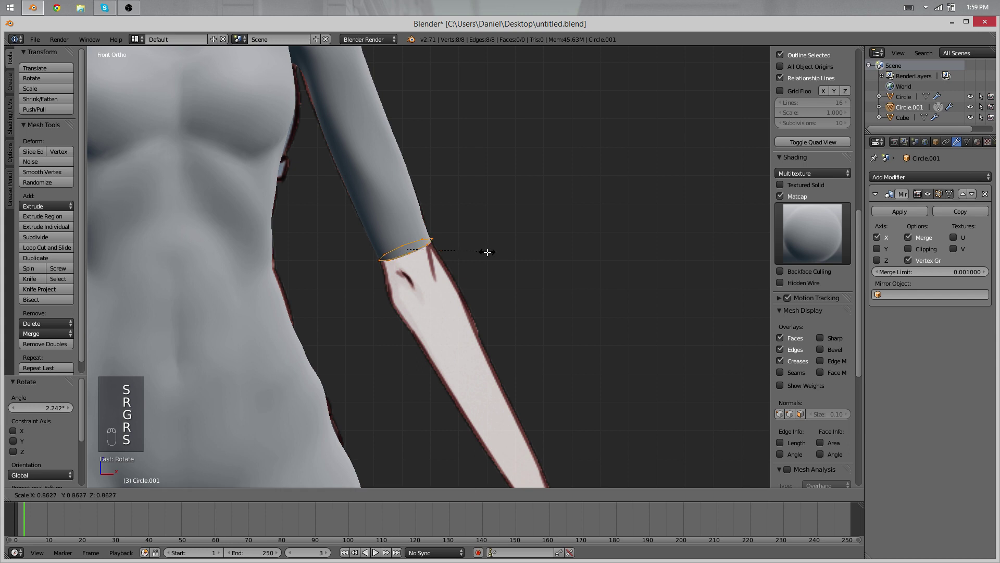
left_click(488, 252)
key("g")
left_click(486, 255)
Move the circle about 0.44 in Y onto the upper arm's open end and rotate it to match the opening's tilt.
middle_click_drag(487, 255, 411, 289)
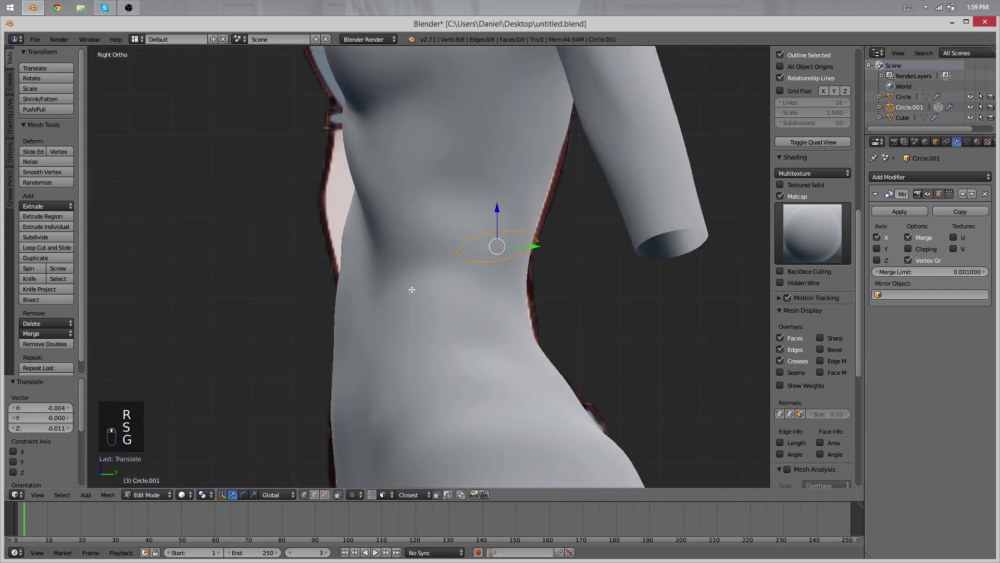
key("g")
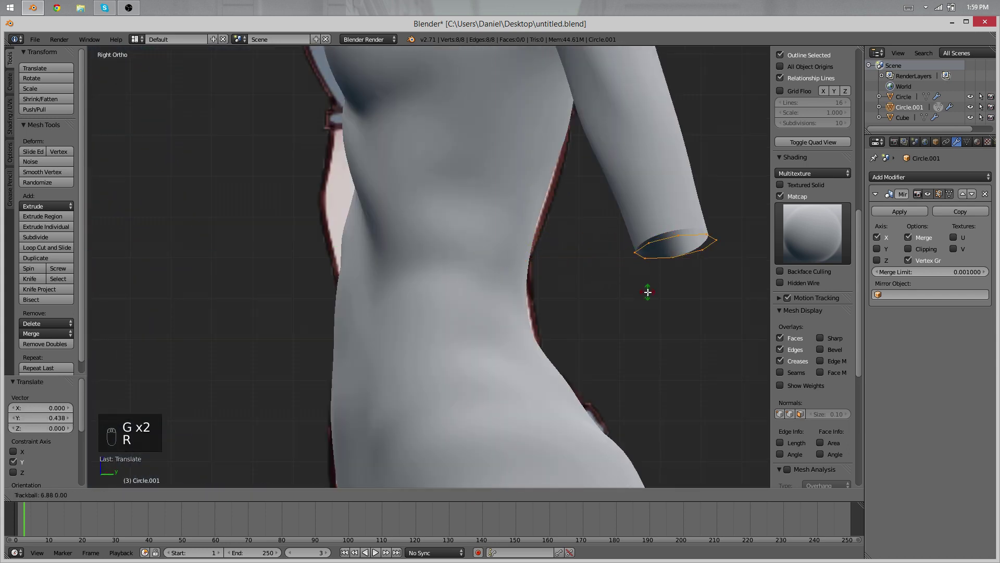
left_click(647, 291)
key("g")
left_click(645, 286)
key("r")
key("r")
left_click(647, 286)
key("r")
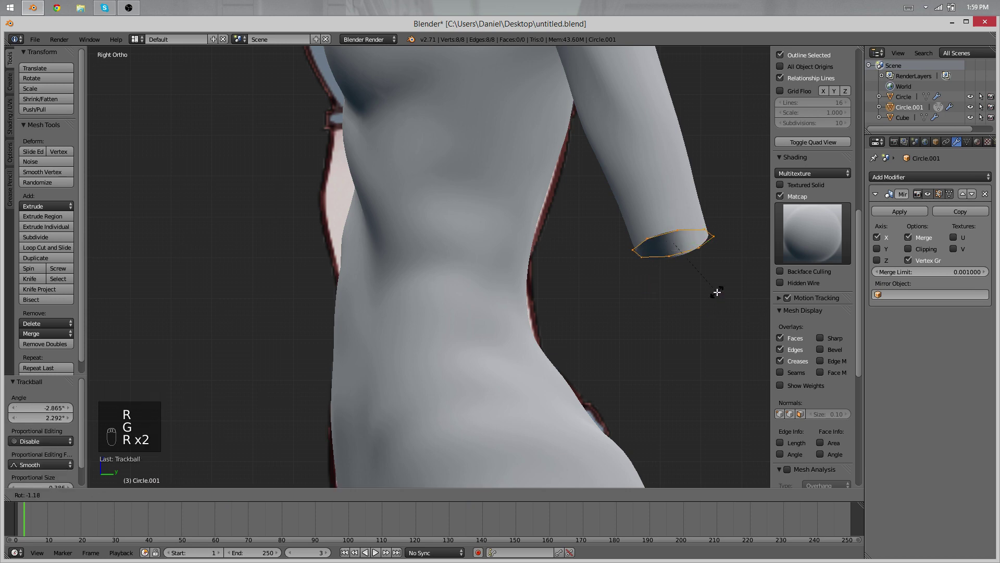
left_click(718, 292)
Extrude the circle from the elbow down to the wrist, about 0.55 in X and -1.10 in Z.
middle_click_drag(460, 295, 623, 260)
scroll(556, 291, "up", 1)
scroll(556, 291, "down", 6)
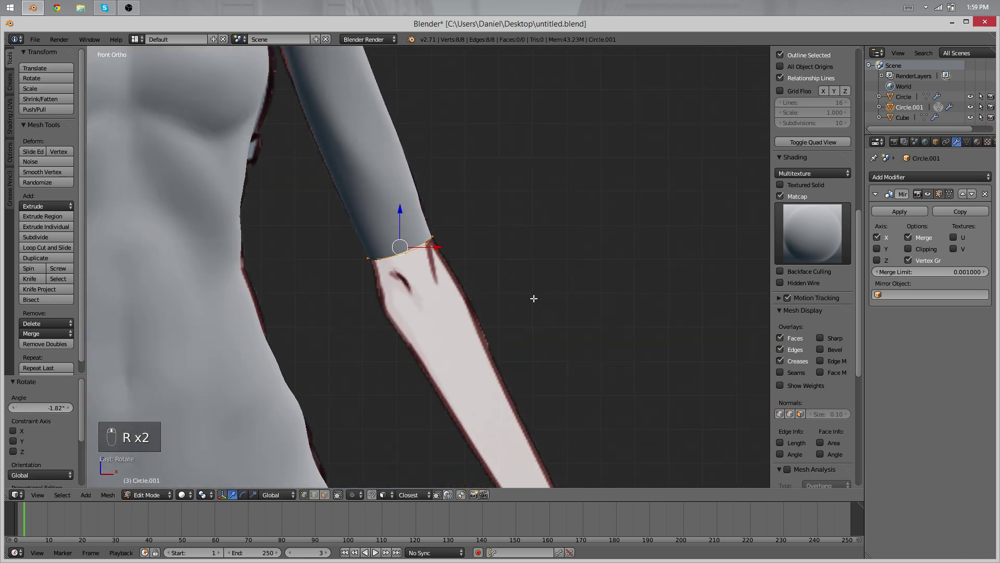
key("e")
left_click(531, 312)
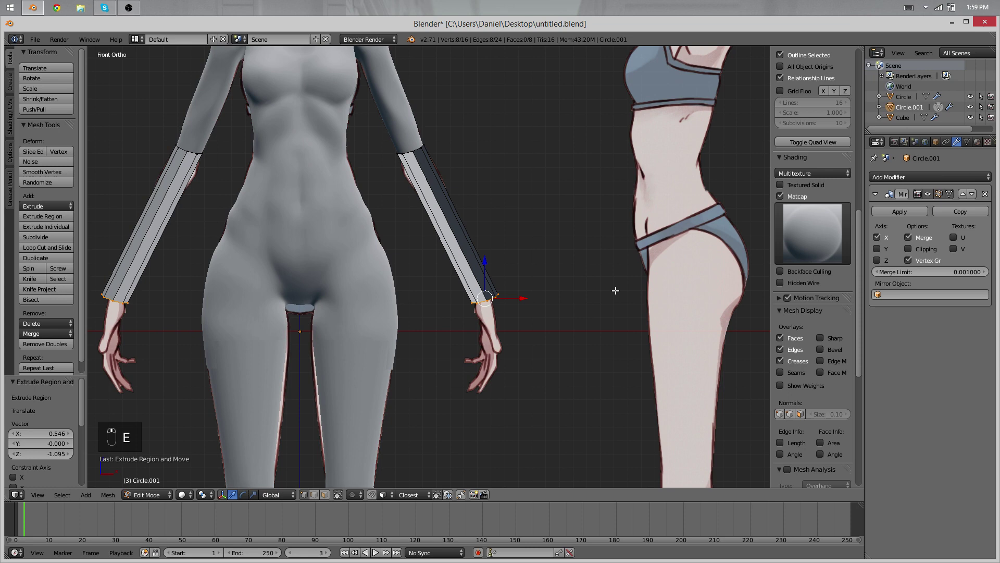
Scale the extruded wrist end to about 0.53 in X and rotate it about 7 degrees to match the reference wrist.
key("s")
key("y")
left_click(555, 295)
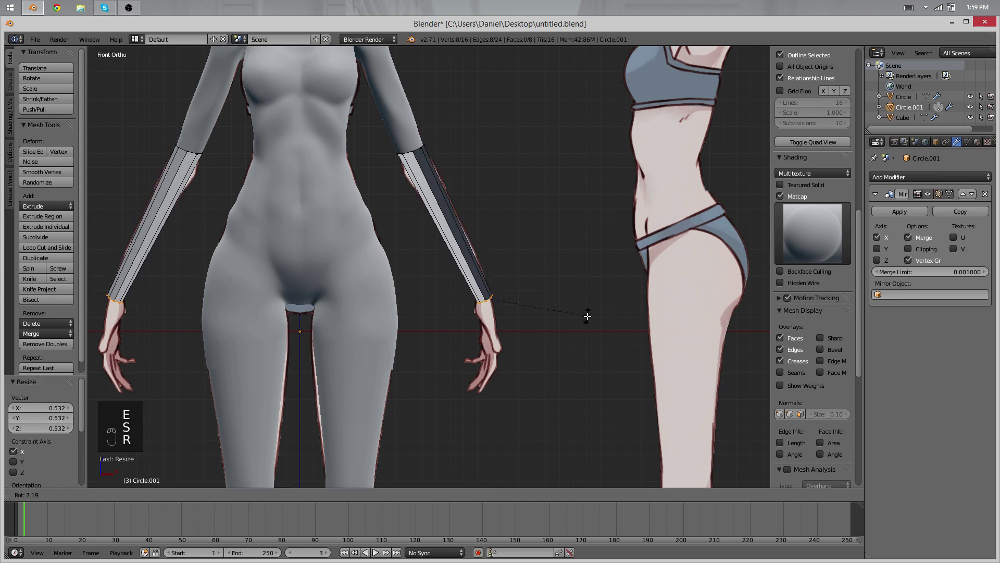
left_click(588, 316)
Shift the wrist end along Y to angle the forearm, correcting its position by about -0.235 in Y.
middle_click_drag(588, 316, 553, 291)
key("g")
key("y")
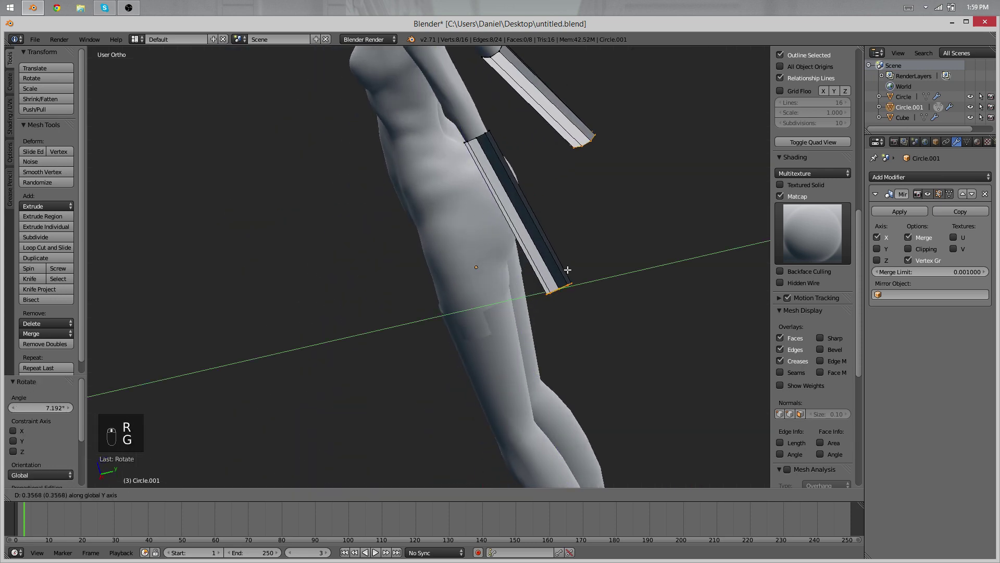
left_click(568, 270)
scroll(424, 288, "down", 6)
middle_click_drag(425, 288, 490, 265)
key("g")
middle_click_drag(490, 265, 483, 268)
left_click(480, 268)
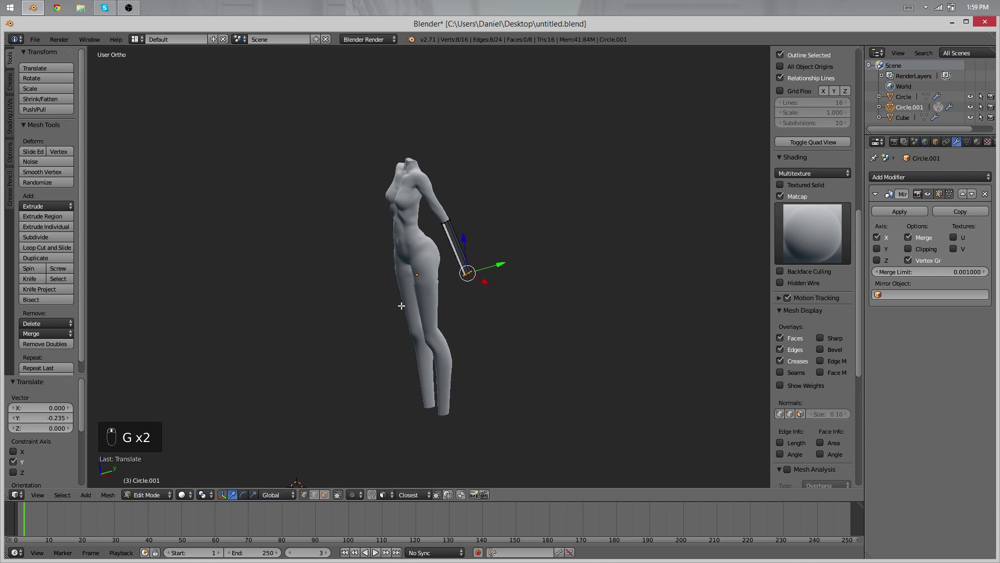
Rotate the wrist end loop about 12 degrees to square it with the forearm's direction.
middle_click_drag(401, 306, 479, 292)
scroll(521, 284, "up", 6)
middle_click_drag(594, 273, 619, 281)
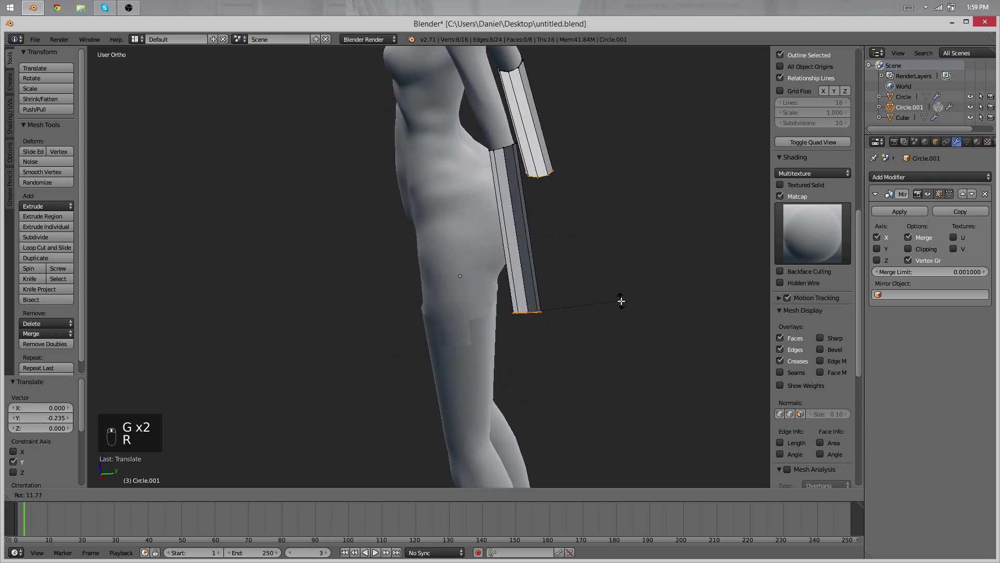
left_click(621, 301)
Select the entire forearm mesh, recalculate its normals, and return to Object Mode with everything deselected.
middle_click_drag(531, 318, 567, 298)
key("Tab")
key("Tab")
key("a")
key("a")
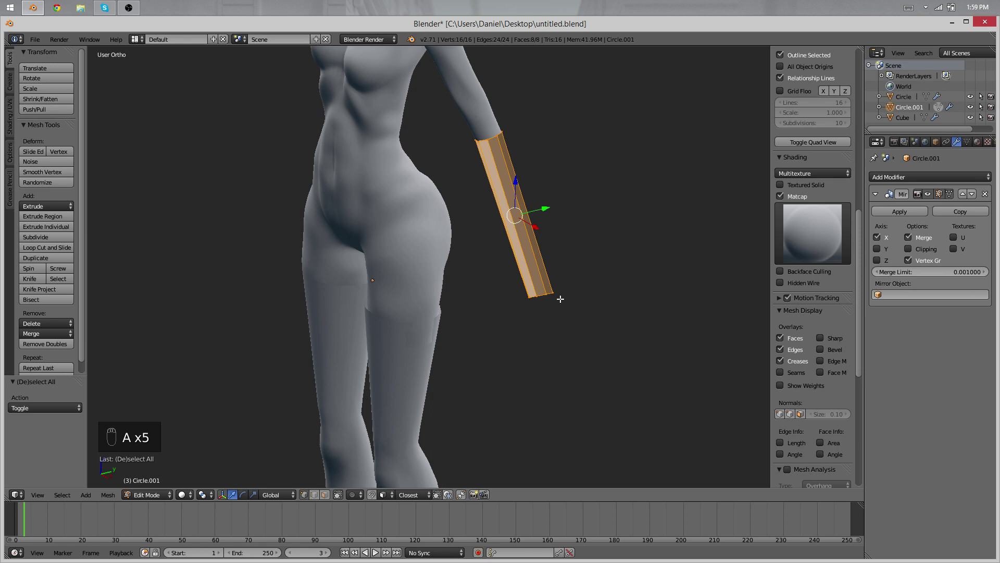
key("ctrl+n")
key("Tab")
scroll(527, 320, "down", 5)
key("a")
key("a")
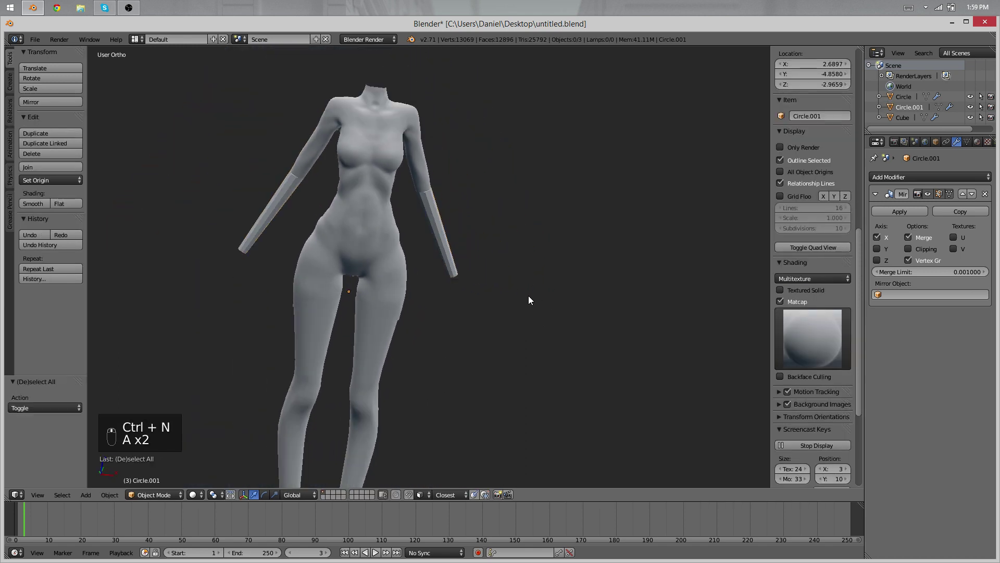
Select the forearm object and apply smooth shading to it.
middle_click_drag(528, 295, 458, 239)
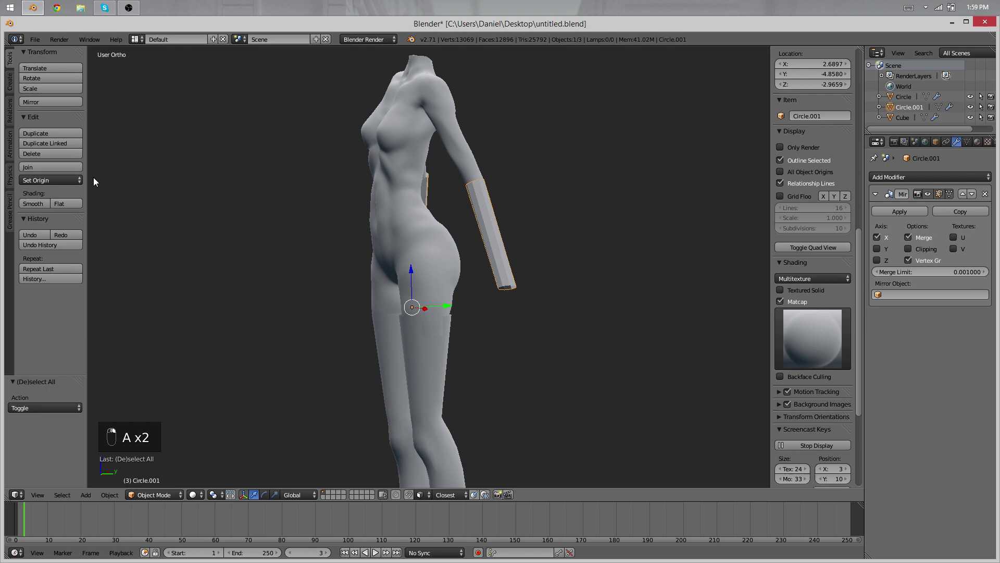
middle_click_drag(394, 313, 559, 281)
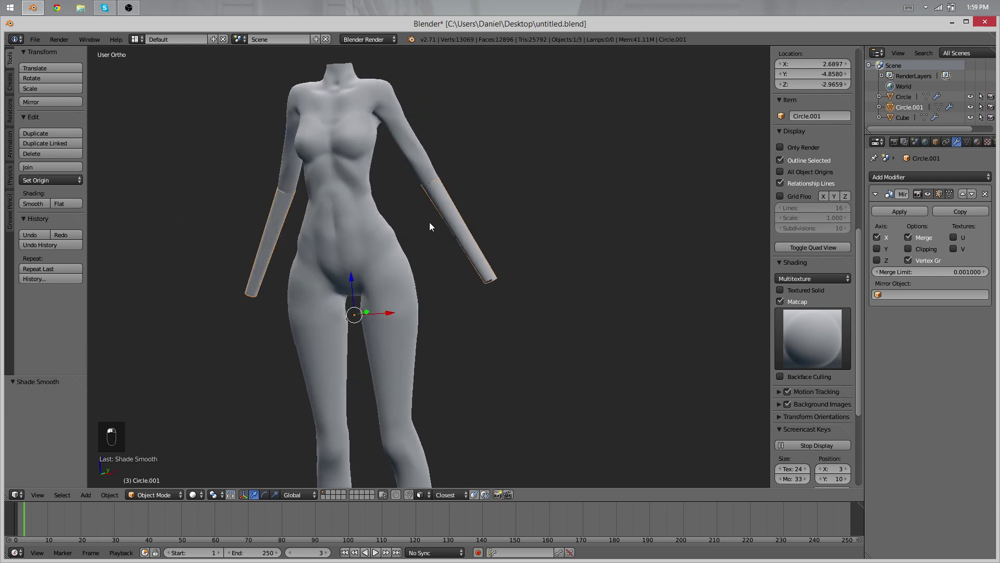
middle_click_drag(429, 226, 518, 196)
Add one loop cut around the forearm in Edit Mode and slide it about 0.73 toward the elbow.
key("KP_1")
scroll(475, 192, "up", 2)
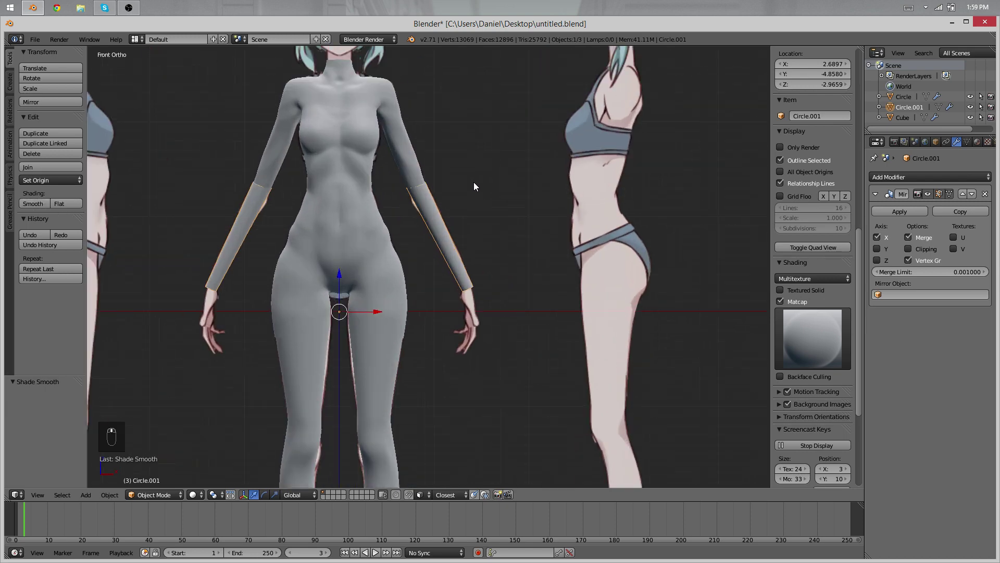
scroll(430, 254, "down", 2)
key("Tab")
scroll(437, 268, "up", 5)
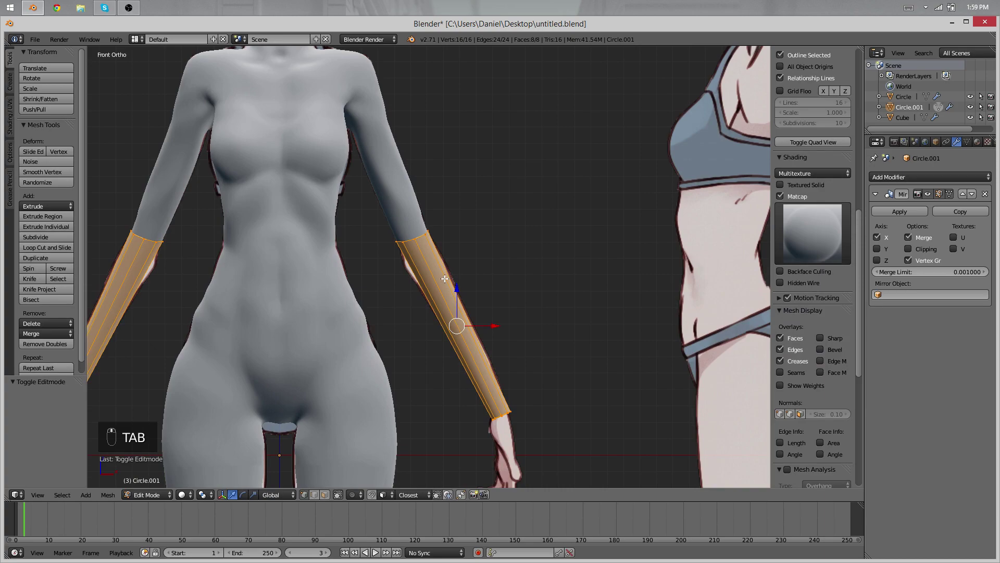
key("ctrl+r")
left_click(442, 230)
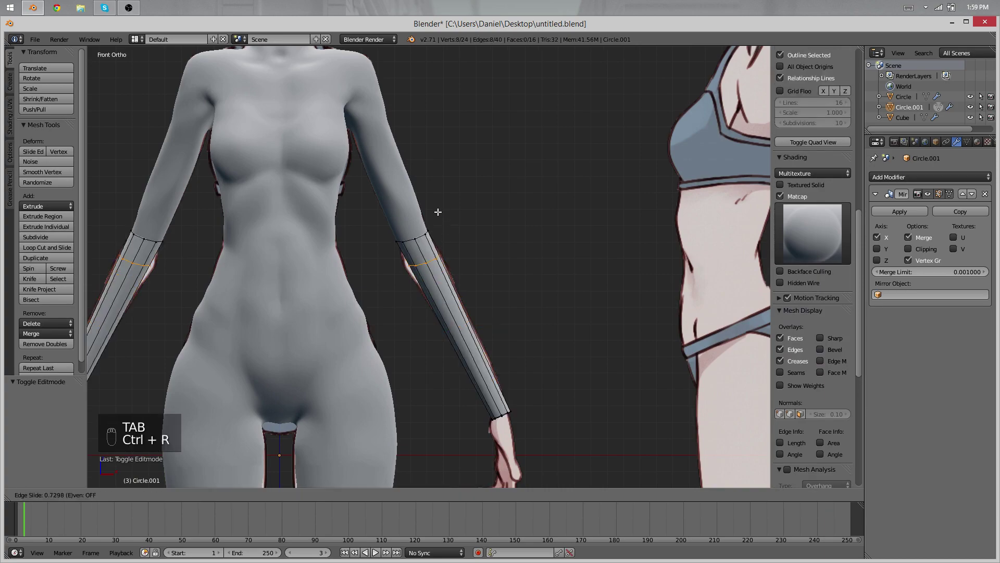
left_click(437, 212)
In wireframe, scale the elbow loop up to about 1.12 and rotate it to follow the reference elbow's slope.
key("u")
key("z")
scroll(531, 230, "up", 5)
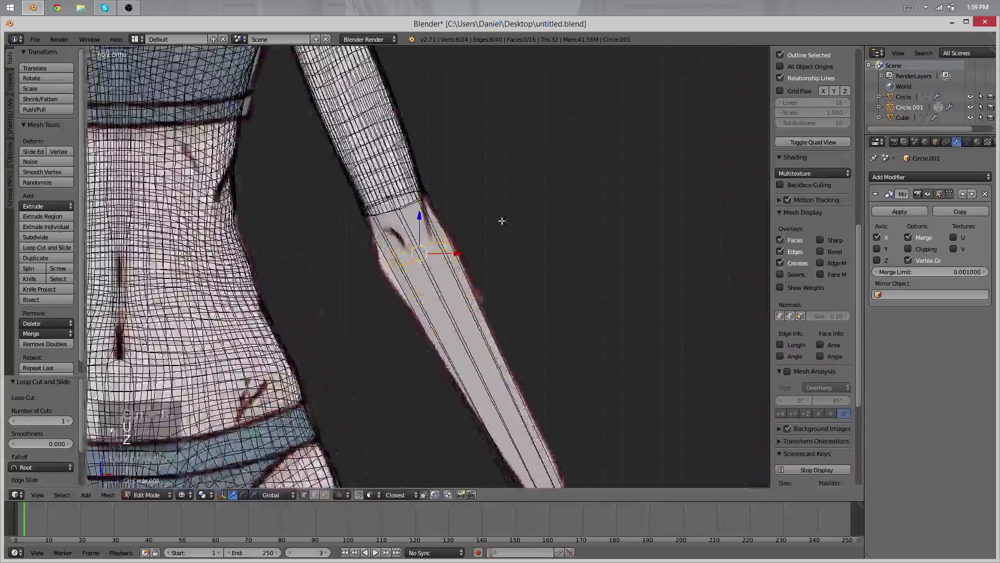
key("s")
key("s")
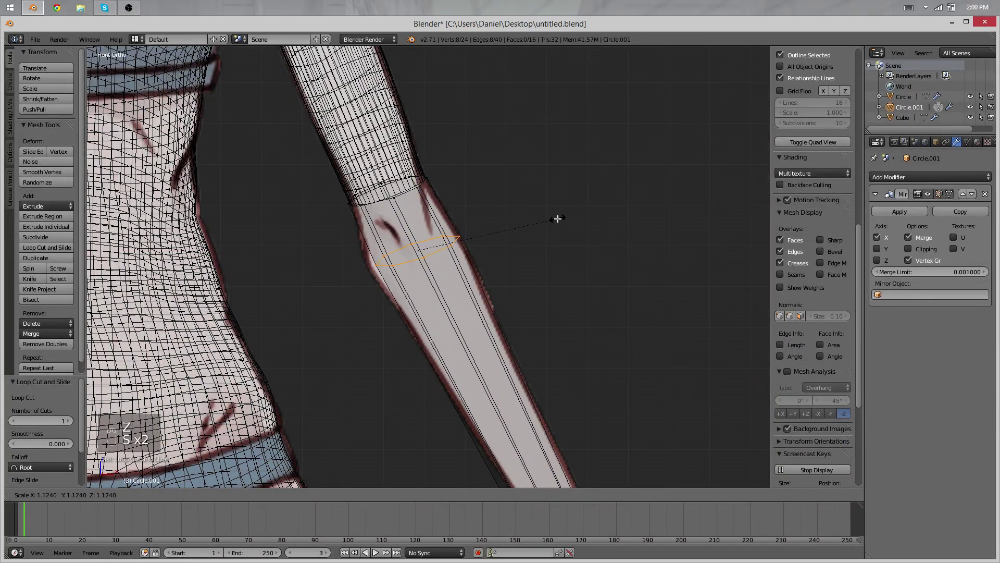
left_click(559, 216)
key("r")
left_click(562, 203)
Widen the elbow loop to about 1.14 in X and trackball-rotate it until it lines up with the elbow outline.
key("s")
key("x")
left_click(585, 205)
key("r")
key("r")
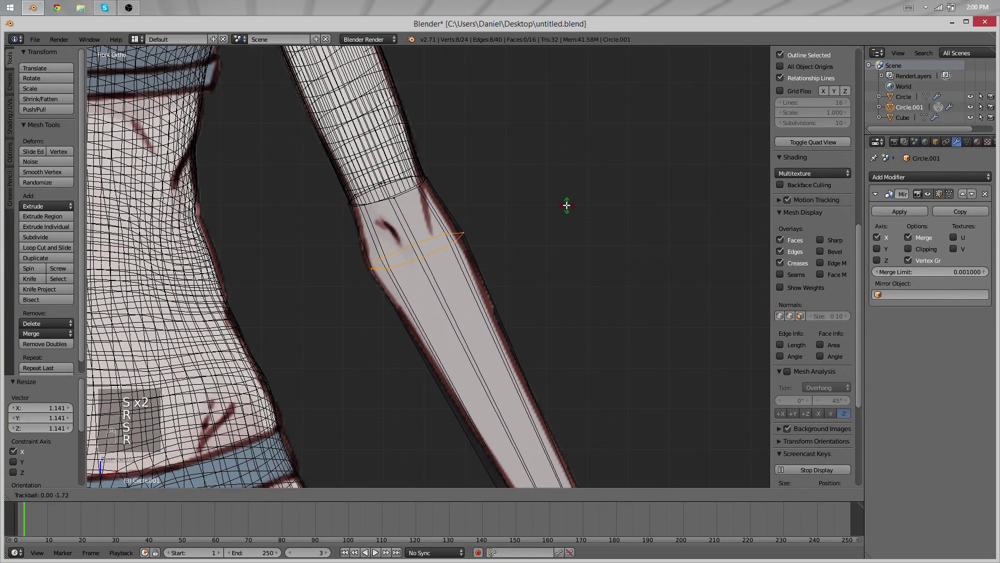
left_click(566, 197)
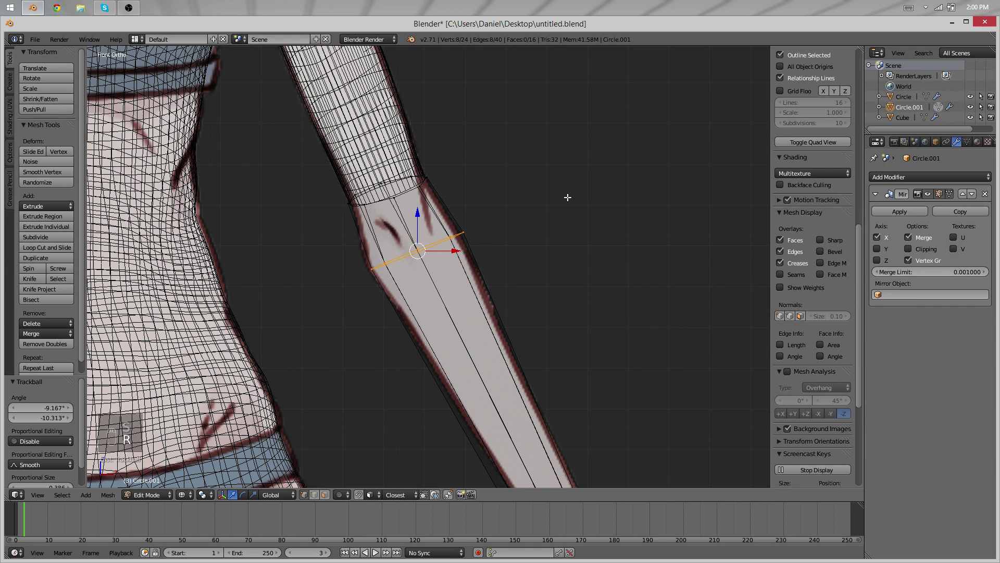
key("r")
key("r")
left_click(581, 202)
In solid view, add a loop cut on the lower forearm near the wrist and scale it to about 0.90.
key("z")
mouse_move(584, 208)
middle_mouse_down()
mouse_move(444, 326)
mouse_move(398, 351)
mouse_move(382, 339)
mouse_move(551, 306)
mouse_move(426, 294)
mouse_move(402, 330)
middle_mouse_up()
key("Tab")
scroll(431, 277, "down", 8)
key("Tab")
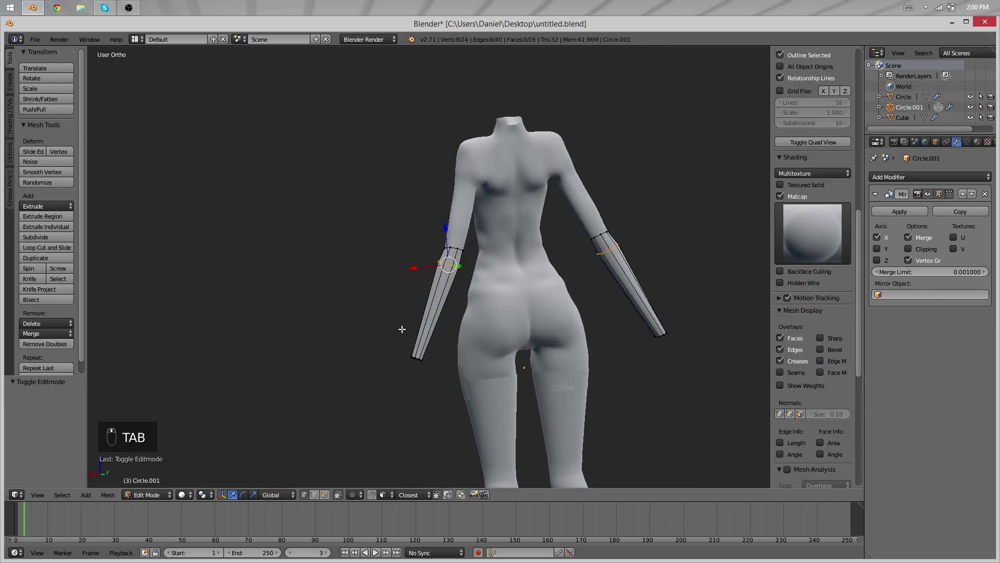
key("ctrl+r")
left_click(434, 321)
left_click(432, 337)
key("s")
left_click(542, 339)
Add a centred loop cut between the elbow and lower forearm loops and scale it to round the forearm.
key("ctrl+r")
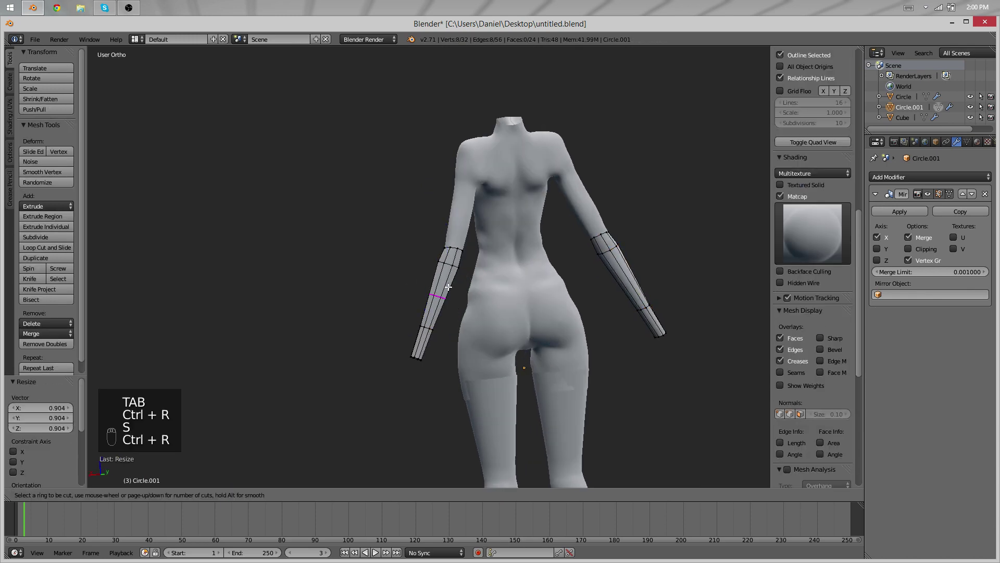
left_click(449, 296)
right_click(449, 296)
key("s")
left_click(537, 300)
In front wireframe view, nudge the middle loop about 0.009 in X and the wrist end about 0.009 in X and 0.031 in Z.
key("Tab")
middle_click_drag(537, 300, 588, 254)
scroll(558, 256, "down", 4)
key("Tab")
scroll(547, 276, "up", 6)
key("u")
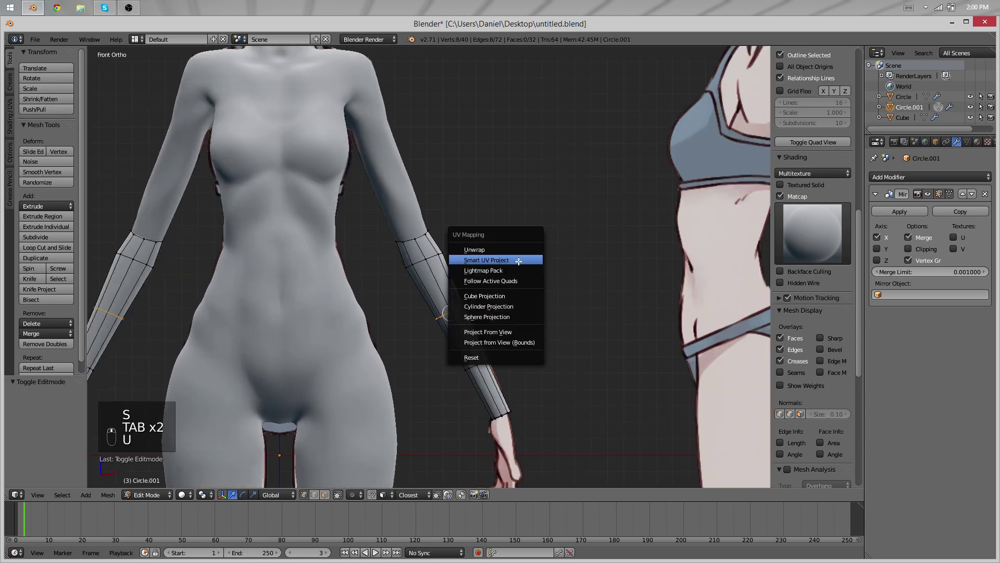
key("z")
middle_click_drag(504, 344, 491, 332, "shift")
scroll(491, 332, "up", 4)
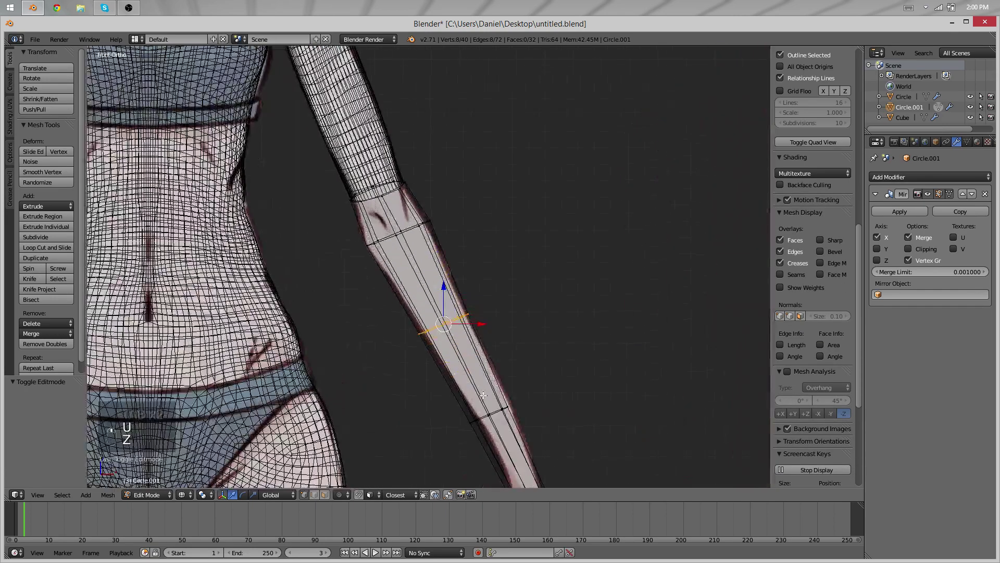
key("x")
left_click(502, 415)
middle_click_drag(511, 420, 485, 347, "shift")
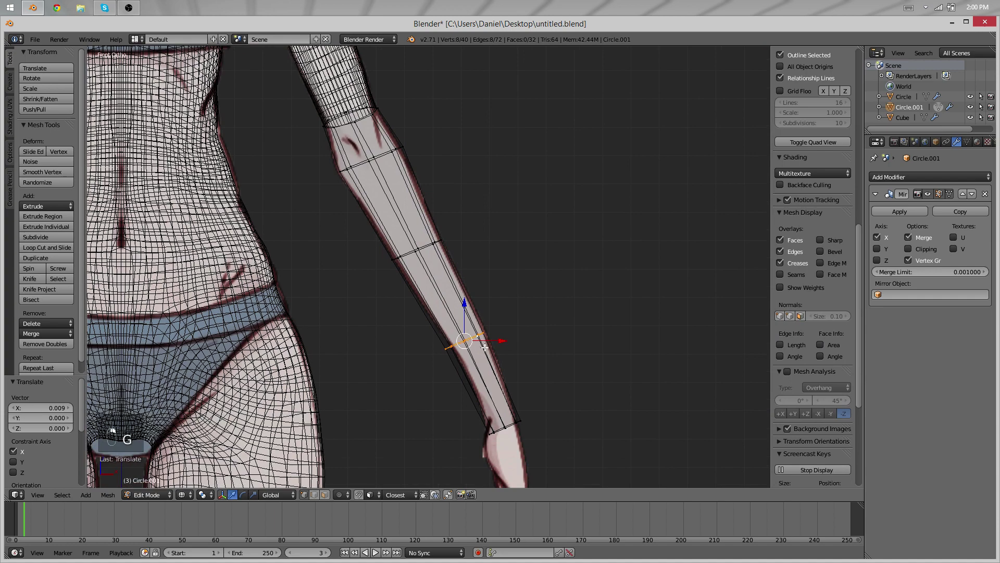
key("g")
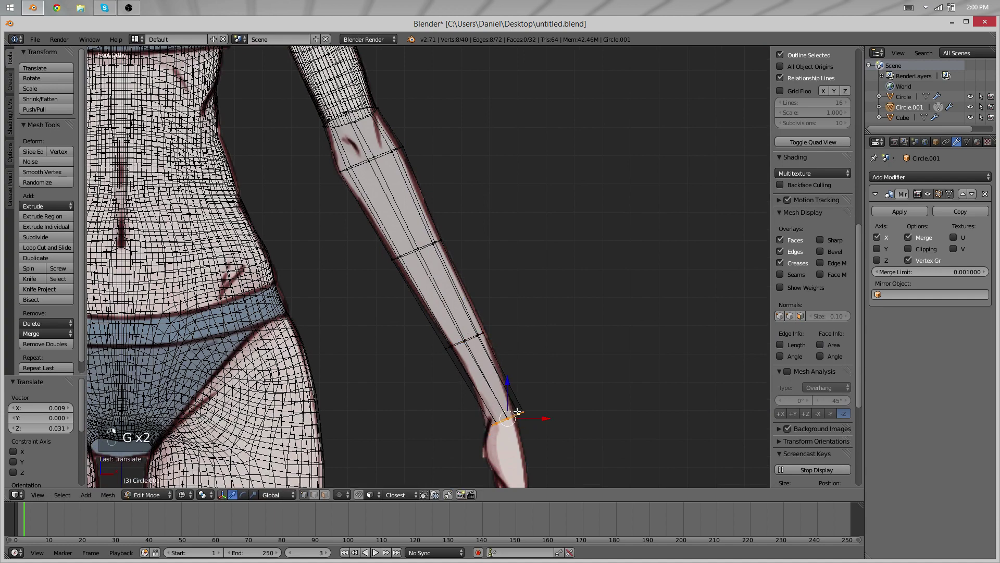
Return to solid shading in Object Mode and inspect the forearm's shape from behind.
key("Tab")
scroll(521, 240, "down", 2)
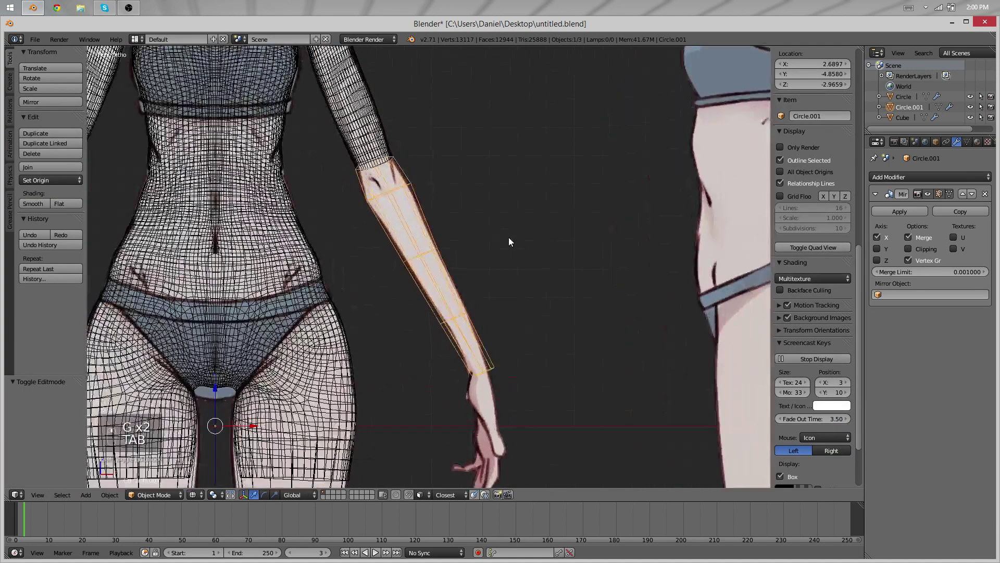
key("u")
key("z")
mouse_move(594, 250)
middle_mouse_down()
mouse_move(391, 275)
mouse_move(429, 251)
mouse_move(489, 365)
mouse_move(330, 388)
mouse_move(421, 262)
middle_mouse_up()
key("a")
scroll(423, 265, "up", 4)
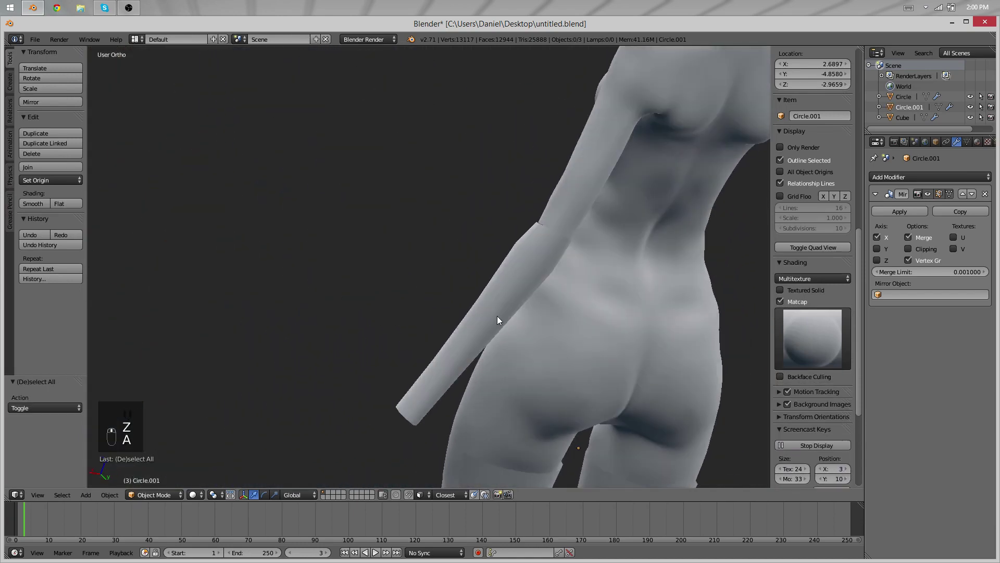
middle_click_drag(497, 316, 736, 358)
Try adjusting individual vertices on the forearm's elbow loop and undo the last change.
key("Tab")
scroll(479, 112, "down", 4)
middle_click_drag(465, 270, 338, 341)
scroll(416, 317, "up", 5)
scroll(365, 336, "up", 5)
middle_click_drag(416, 325, 319, 382, "shift")
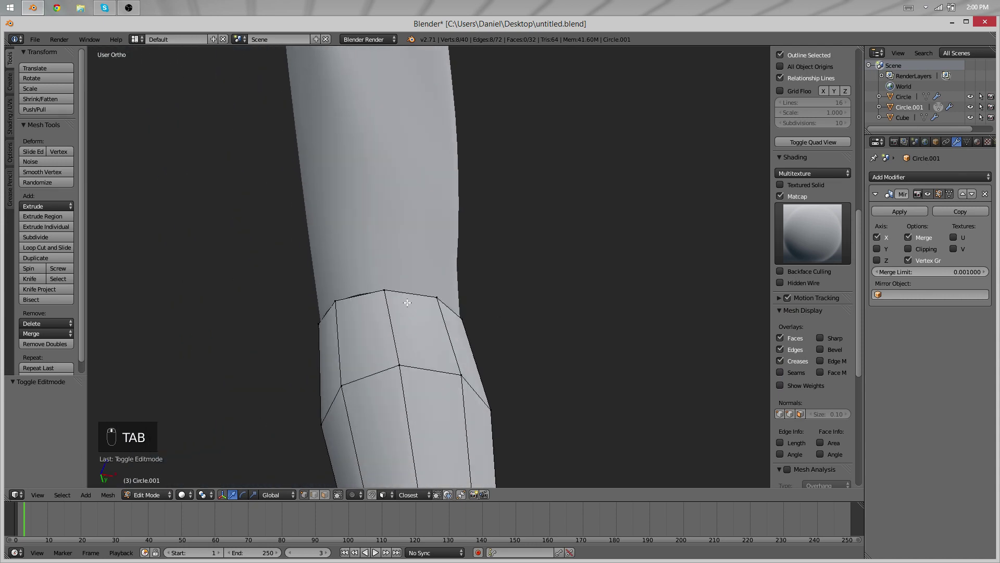
right_click(319, 382)
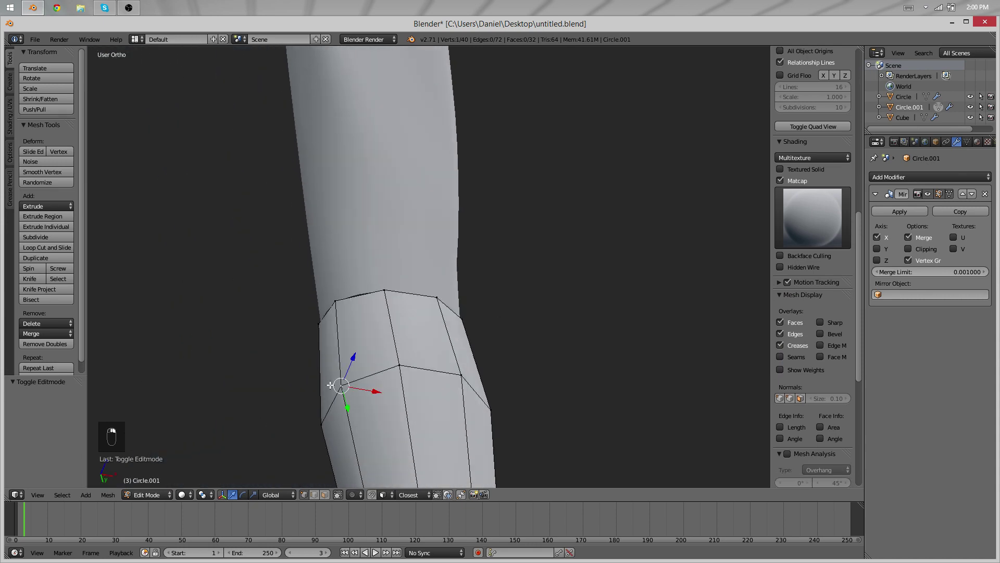
left_click(545, 360)
middle_click_drag(463, 341, 455, 297)
scroll(335, 284, "down", 7)
scroll(495, 293, "up", 2)
scroll(495, 293, "down", 1)
key("ctrl+z")
scroll(530, 305, "up", 2)
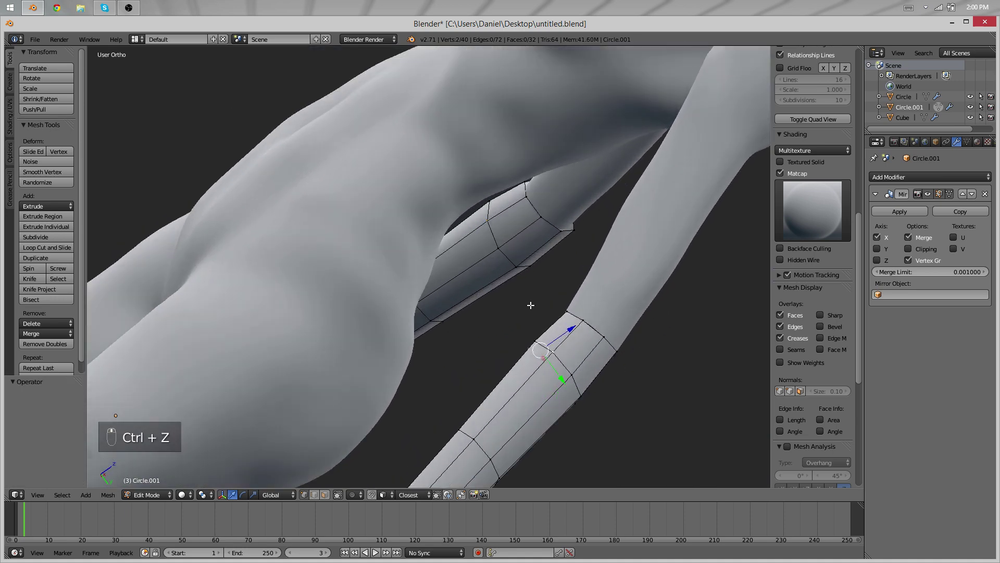
Examine the elbow joint and forearm from several angles, with and without the editable mesh displayed.
scroll(531, 305, "down", 6)
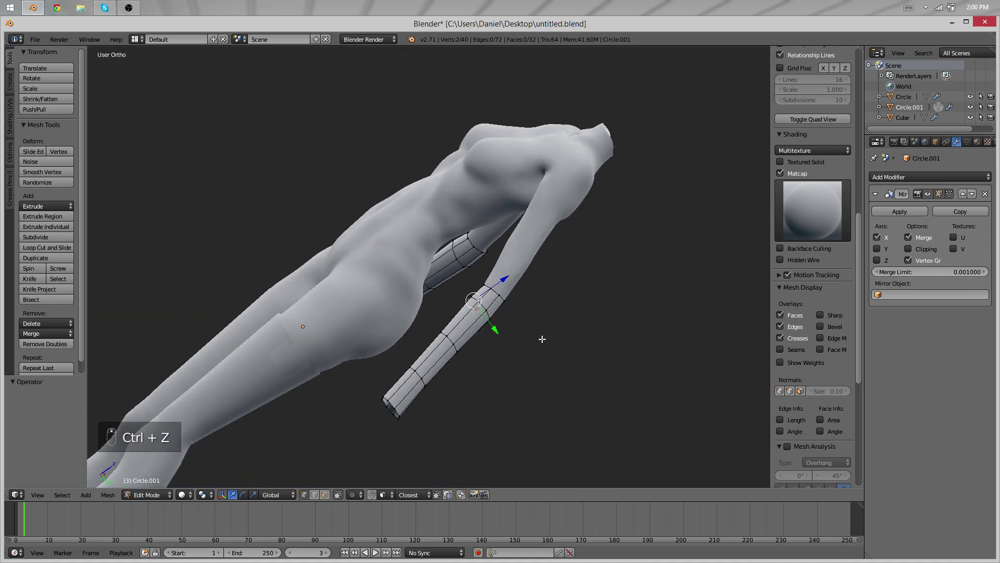
key("Tab")
middle_click_drag(542, 339, 458, 225)
key("Tab")
scroll(410, 300, "up", 8)
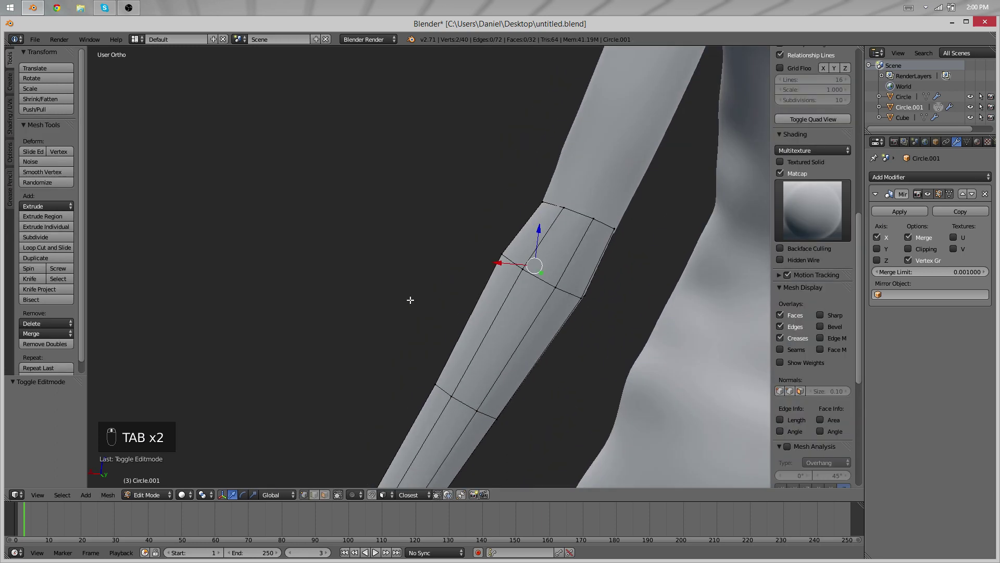
middle_click_drag(410, 300, 549, 503)
key("t")
key("t")
key("t")
key("t")
key("Tab")
key("Tab")
scroll(496, 373, "down", 2)
scroll(526, 409, "up", 3)
Scale the forearm's wrist end loop along the Y axis to 0.774.
right_click(487, 380, "alt")
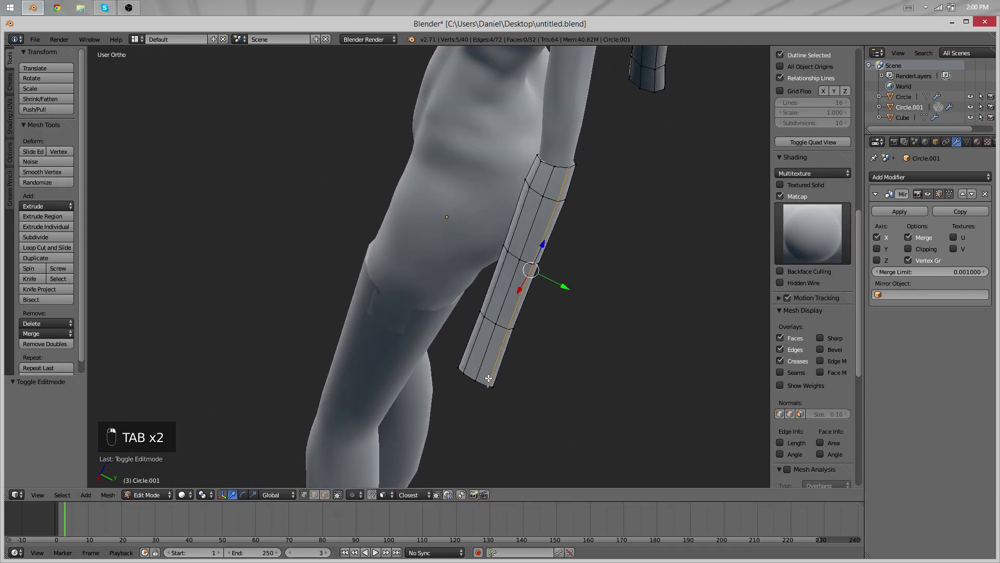
middle_click_drag(431, 399, 552, 255)
key("s")
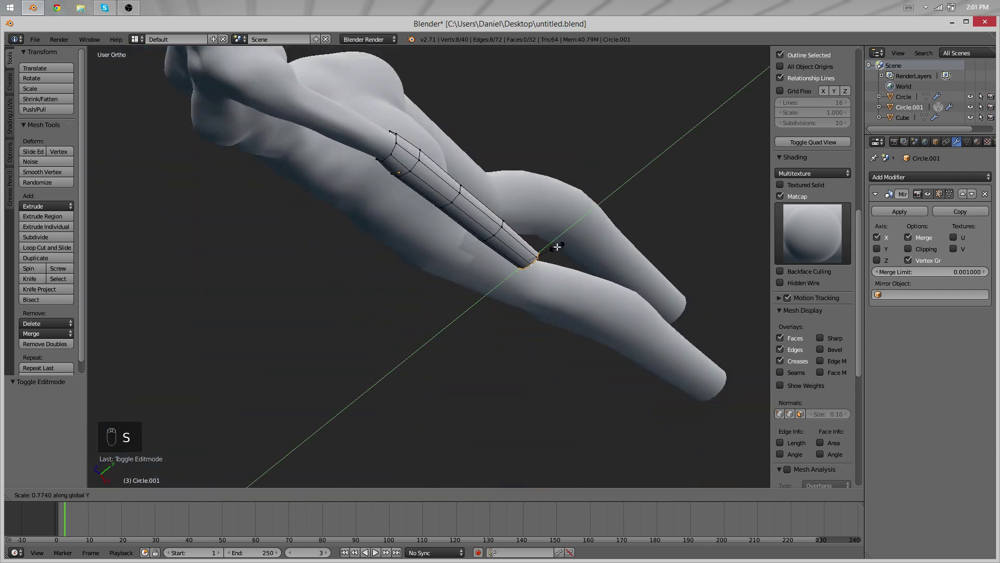
left_click(557, 246)
Scale the forearm's last two loops at the wrist along Y to about 0.85 and check the shape in Object Mode.
key("s")
key("y")
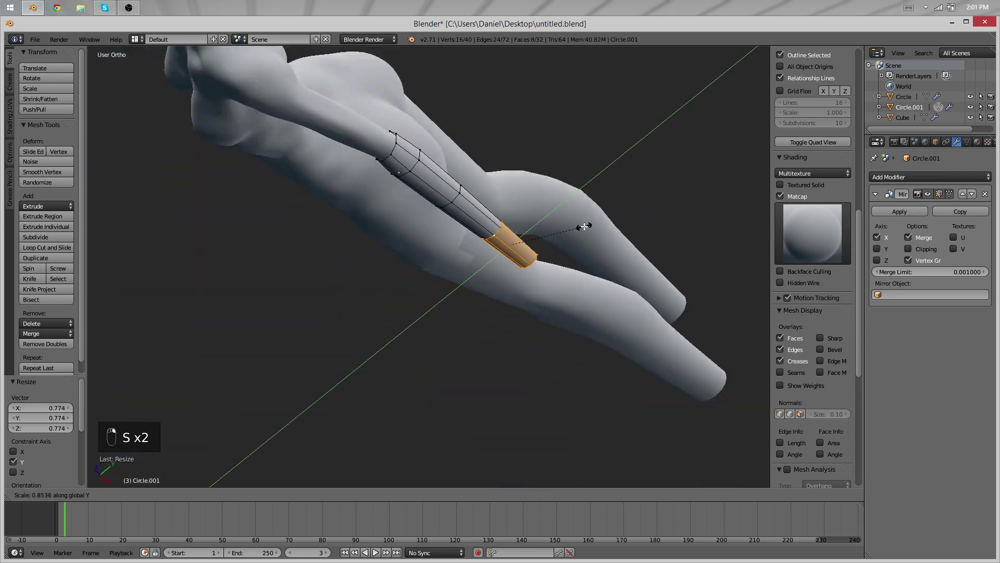
left_click(584, 226)
key("Tab")
middle_click_drag(584, 226, 386, 267)
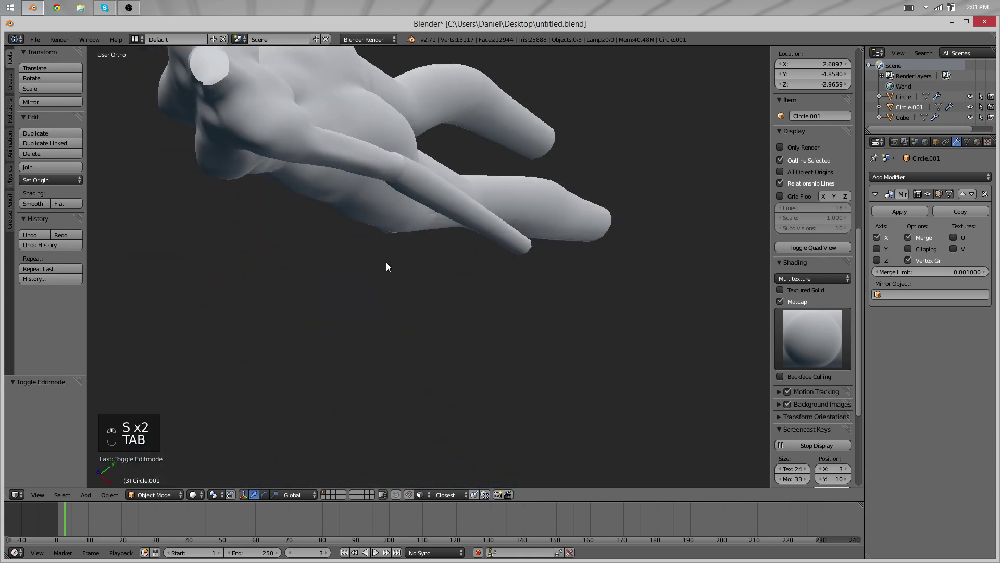
Scale the forearm's middle loop along Y to about 1.04 and return to Object Mode.
key("Tab")
key("s")
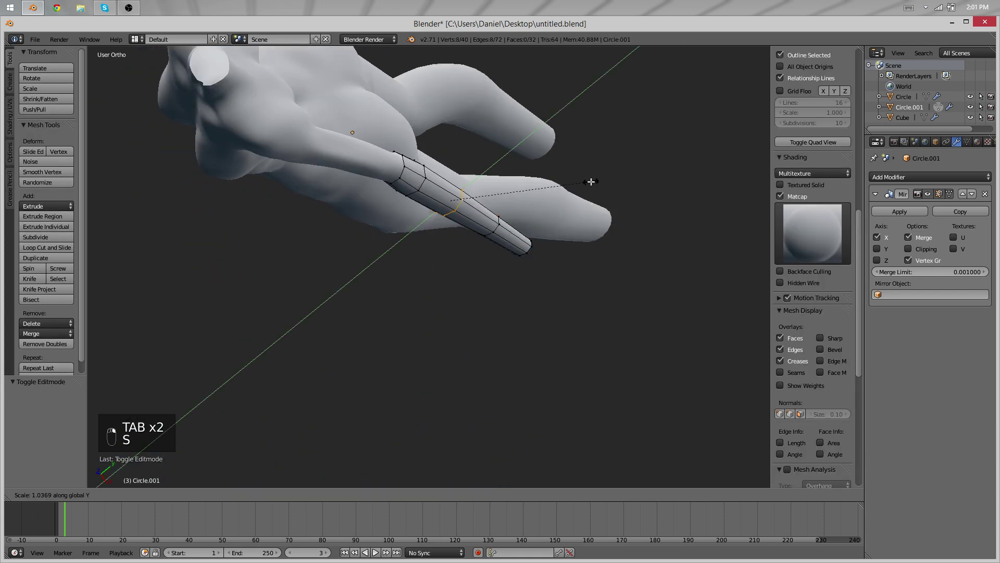
left_click(592, 178)
key("Tab")
With everything deselected, compare the forearms and whole body with the reference drawings in front view.
middle_click_drag(593, 178, 415, 360)
key("a")
key("a")
key("a")
scroll(416, 359, "up", 1)
scroll(416, 359, "down", 2)
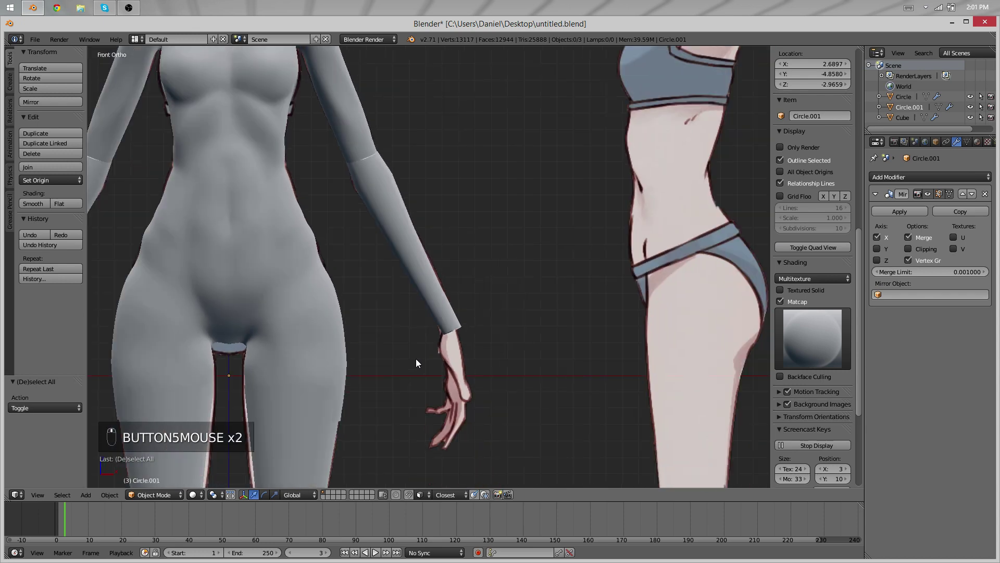
scroll(415, 358, "down", 4)
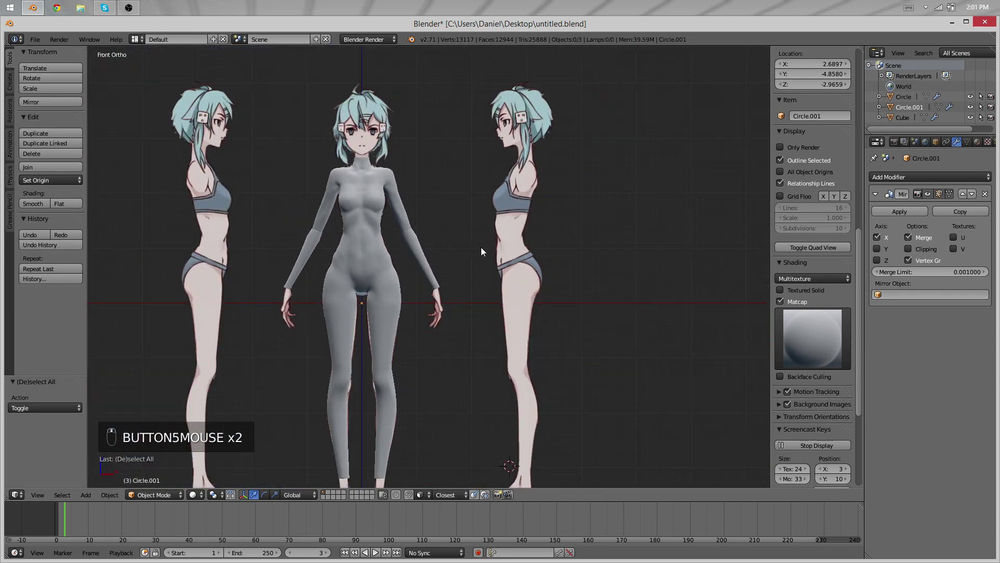
scroll(469, 239, "down", 1)
key("a")
middle_click_drag(469, 239, 421, 242)
key("a")
key("KP_1")
middle_click_drag(418, 345, 433, 238, "shift")
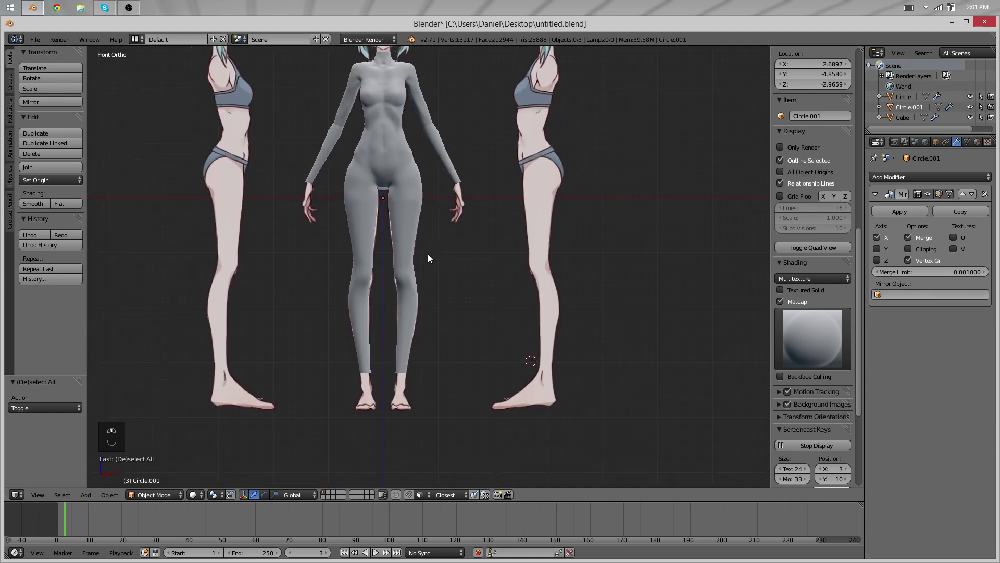
middle_click_drag(355, 151, 373, 265, "shift")
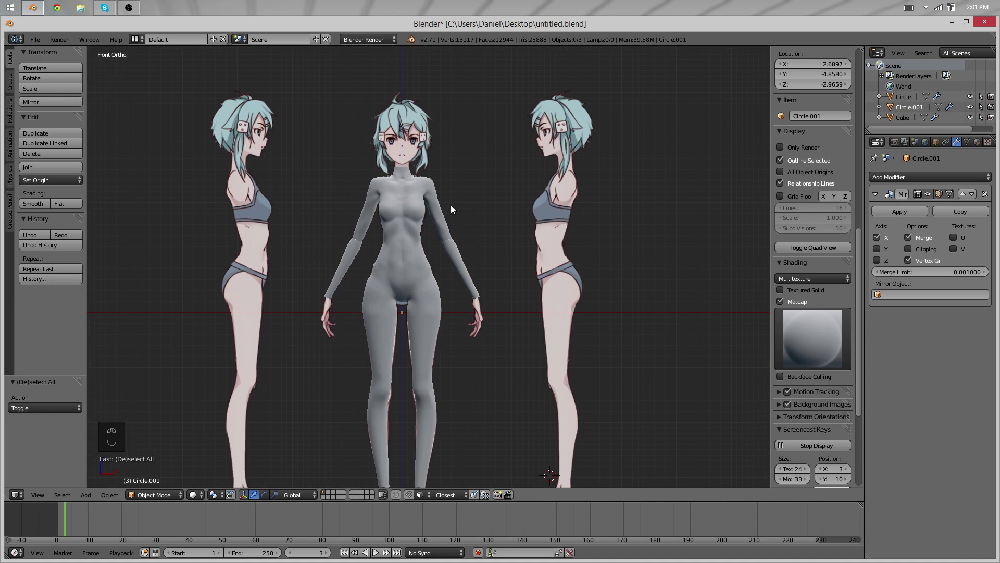
scroll(490, 303, "down", 4)
scroll(573, 318, "up", 8)
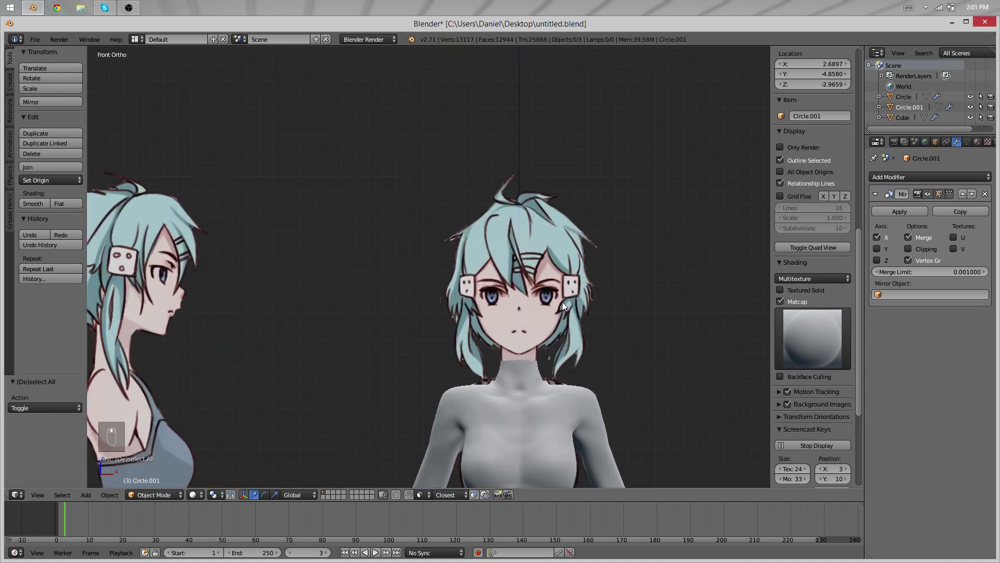
Examine the character's head in the front and right side reference drawings.
middle_click_drag(562, 302, 393, 273, "shift")
scroll(445, 325, "up", 4)
scroll(483, 290, "down", 4)
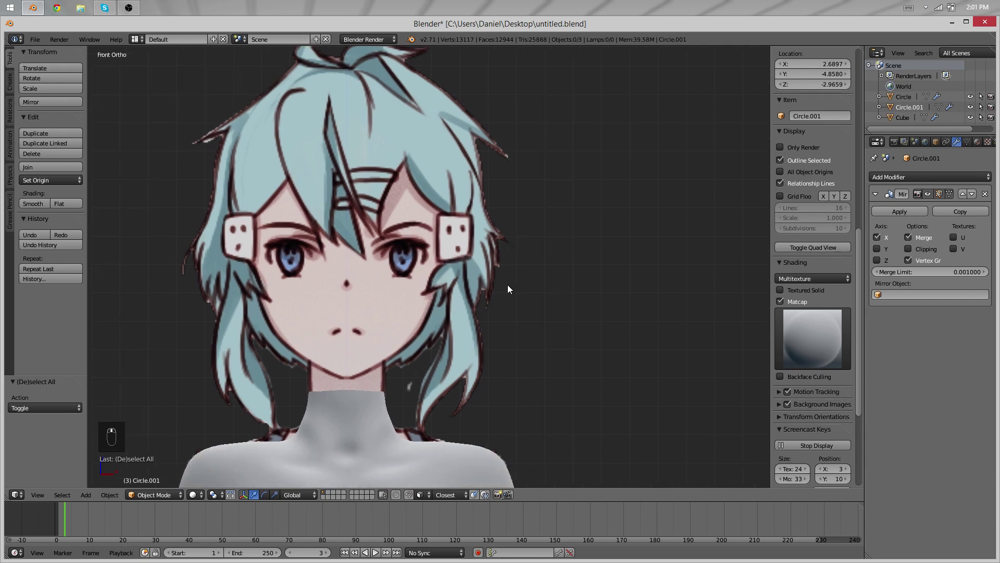
scroll(500, 292, "up", 3)
middle_click_drag(520, 278, 478, 297)
key("KP_3")
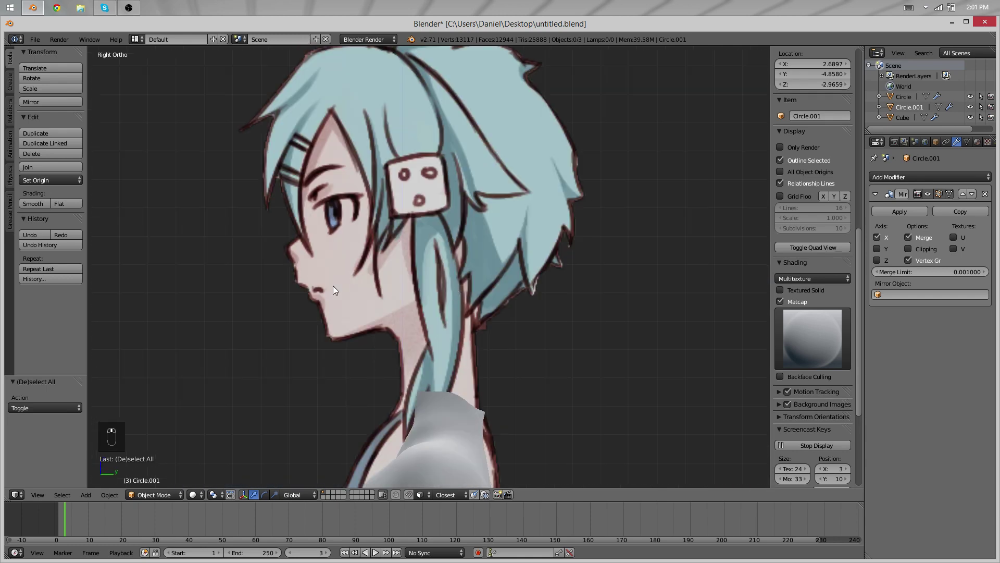
middle_click_drag(333, 286, 606, 297)
key("KP_1")
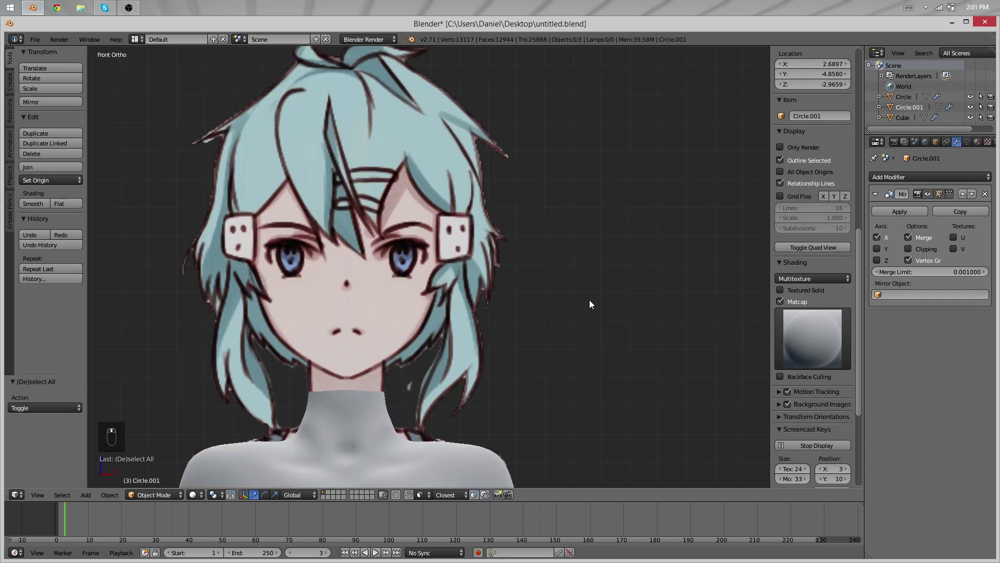
scroll(465, 358, "down", 2)
middle_click_drag(473, 340, 547, 320, "shift")
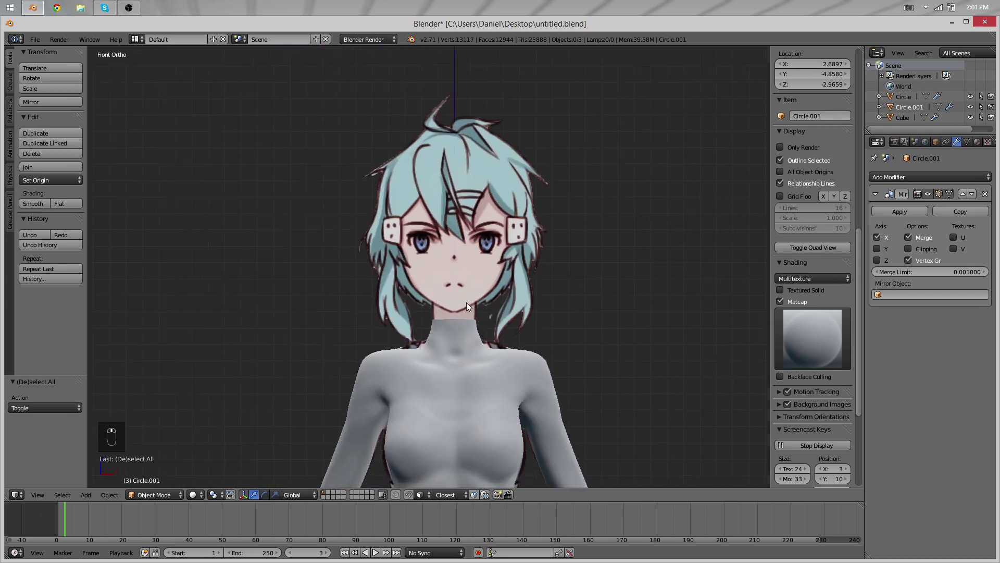
Reset the 3D cursor to the world origin and save the file.
key("shift+c")
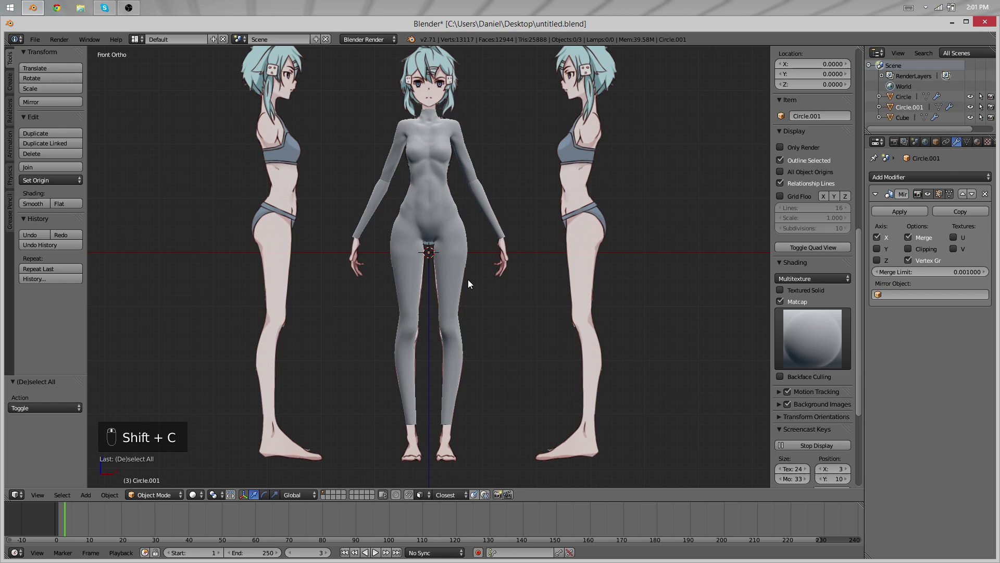
scroll(478, 246, "up", 5)
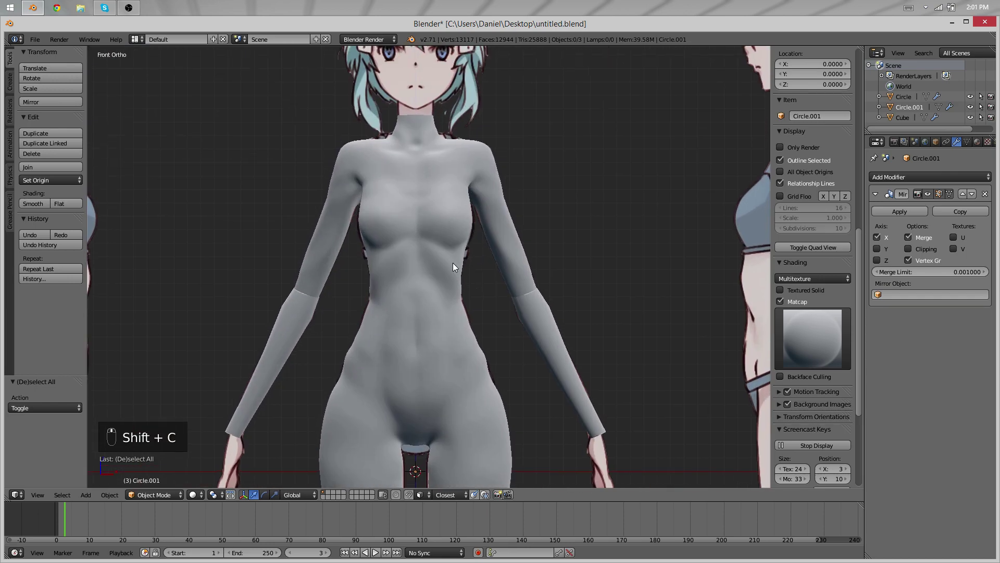
key("ctrl+s")
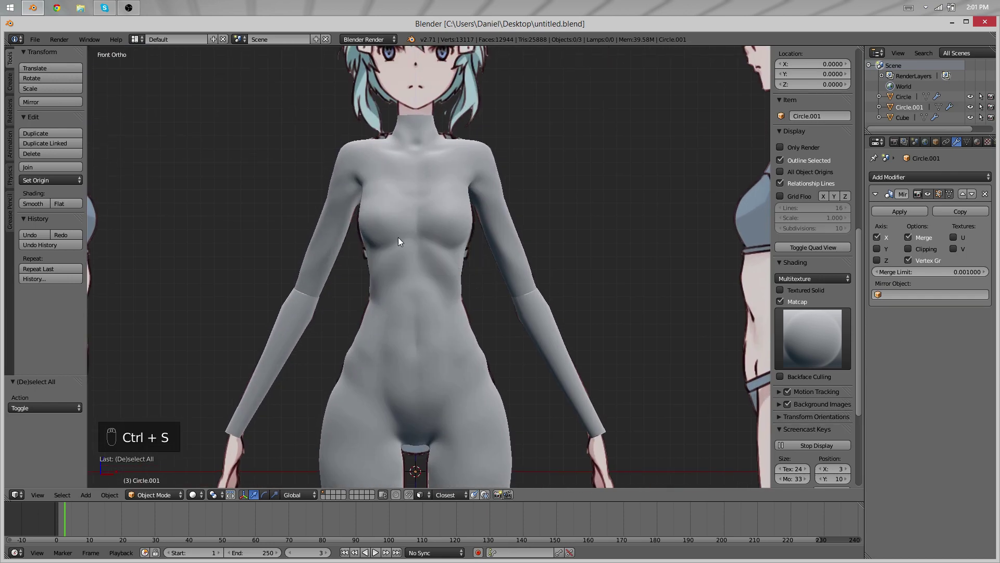
Draw a short horizontal grease pencil line at the chin's lower edge on the front reference drawing.
scroll(398, 242, "up", 3)
scroll(452, 274, "down", 7)
middle_click_drag(574, 308, 425, 332)
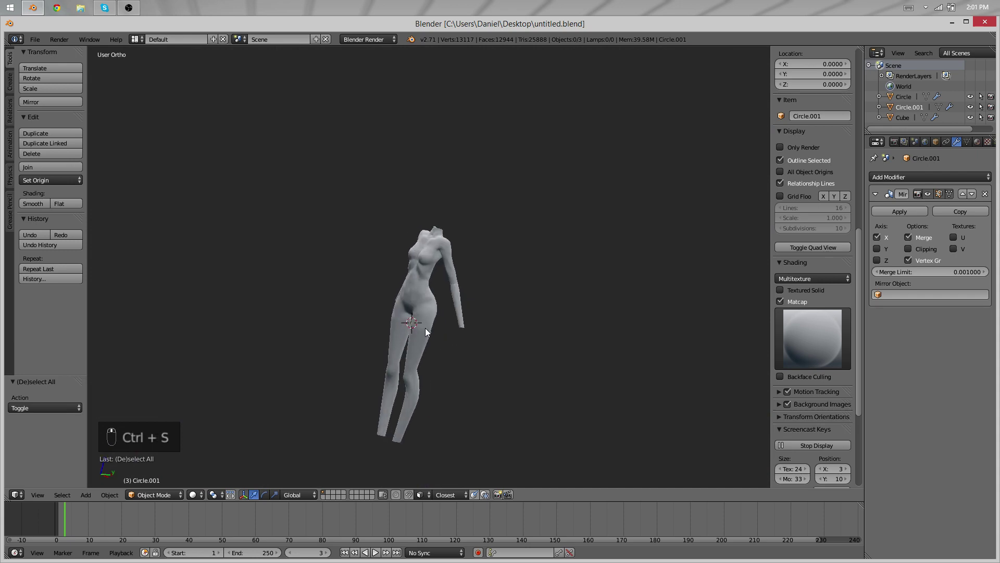
key("KP_1")
scroll(488, 233, "up", 5)
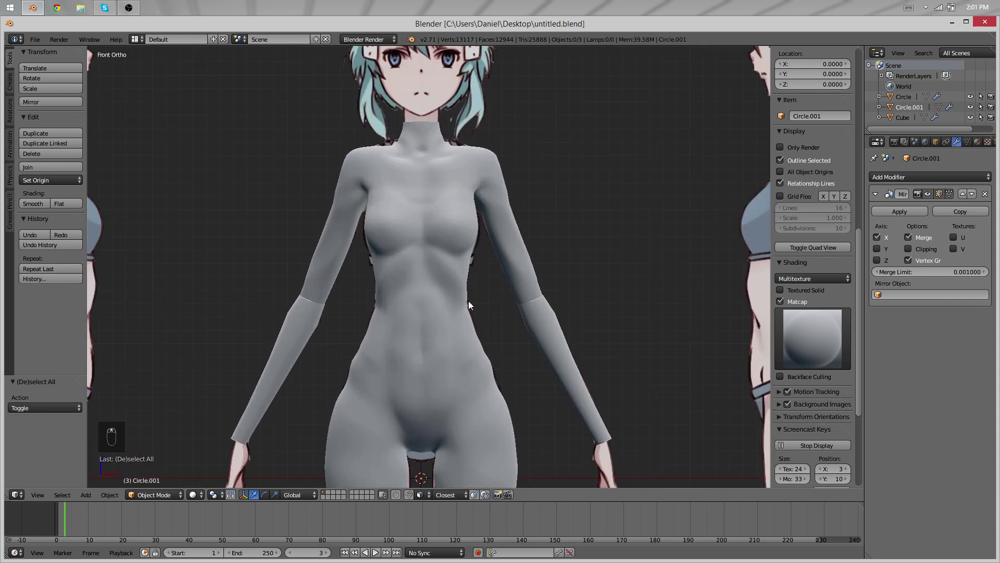
scroll(468, 302, "down", 1)
middle_click_drag(423, 234, 421, 320, "shift")
scroll(420, 302, "up", 4)
middle_click_drag(418, 224, 463, 357, "shift")
scroll(409, 330, "up", 2)
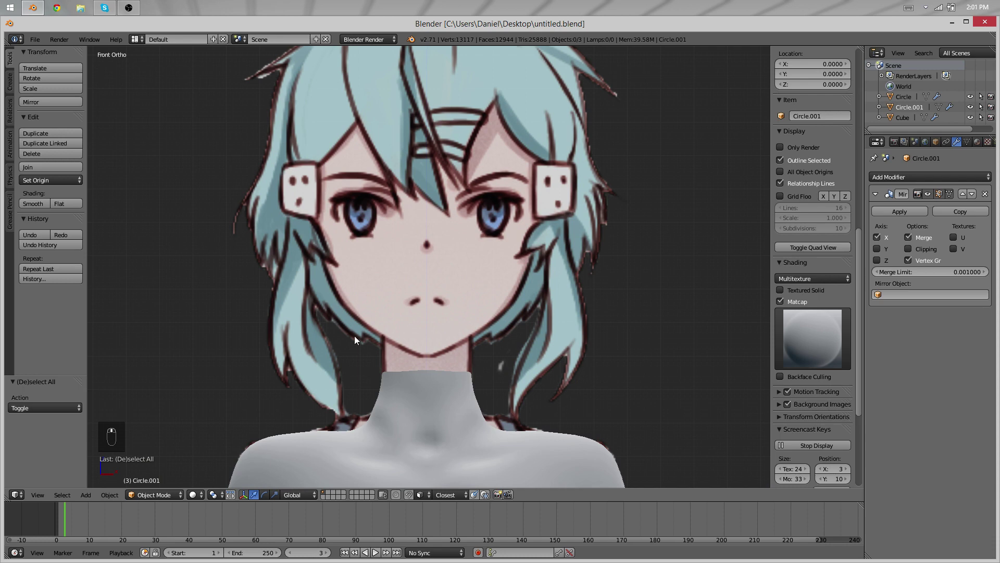
scroll(799, 145, "up", 15)
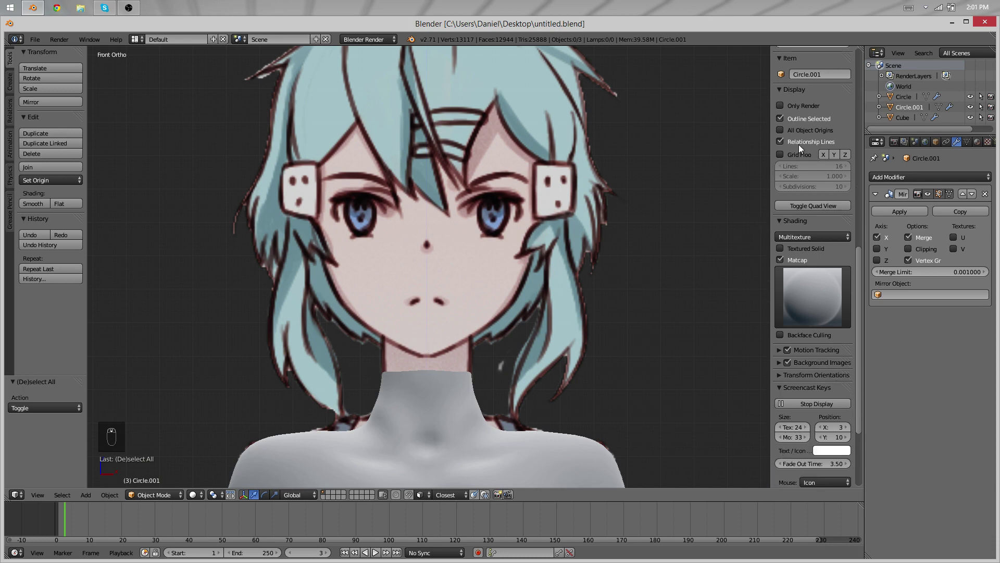
scroll(786, 171, "up", 4)
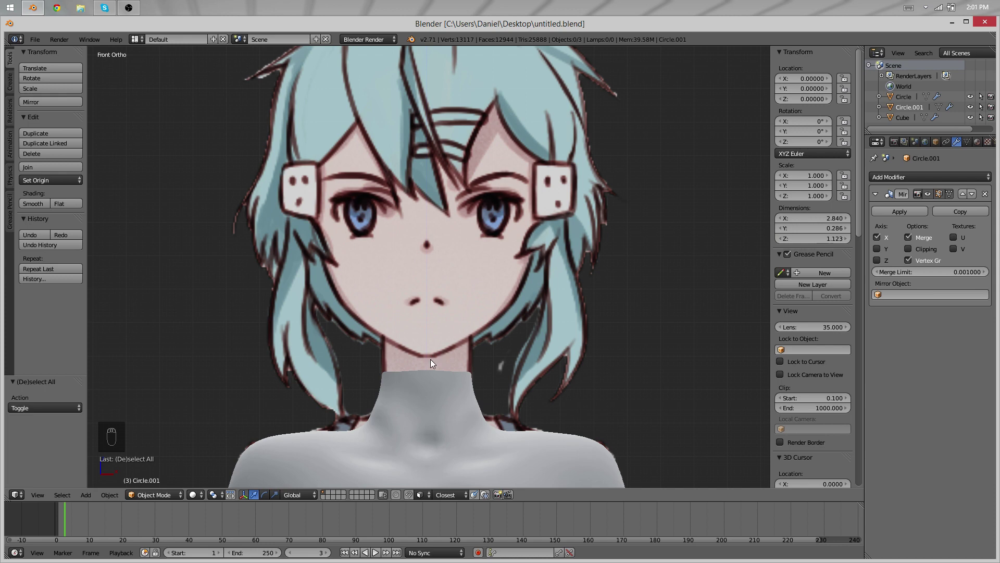
left_click_drag(411, 355, 471, 356)
middle_click_drag(629, 268, 547, 293)
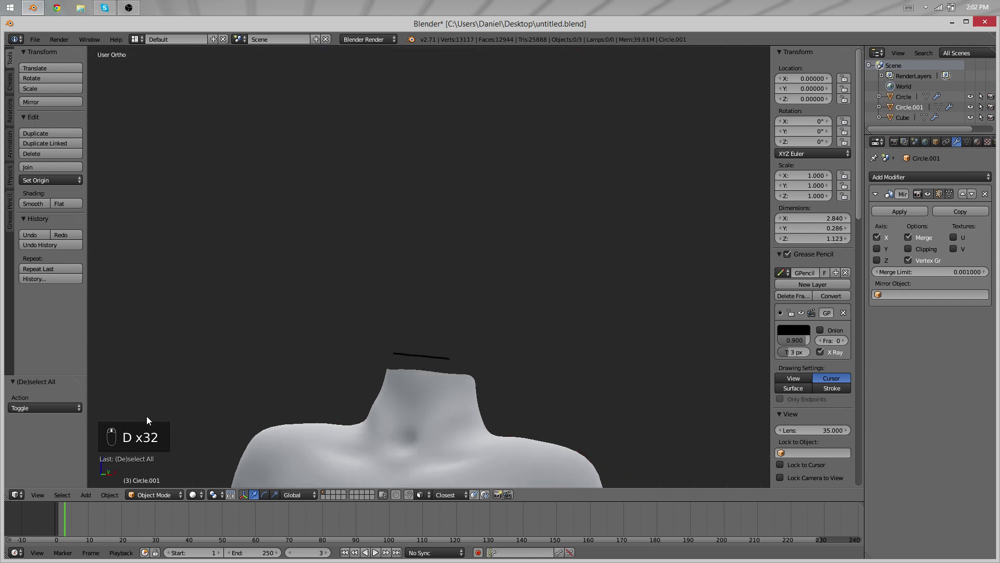
Draw a short grease pencil line at the front of the neck in right side view, level with the chin guide.
middle_click_drag(436, 330, 483, 336)
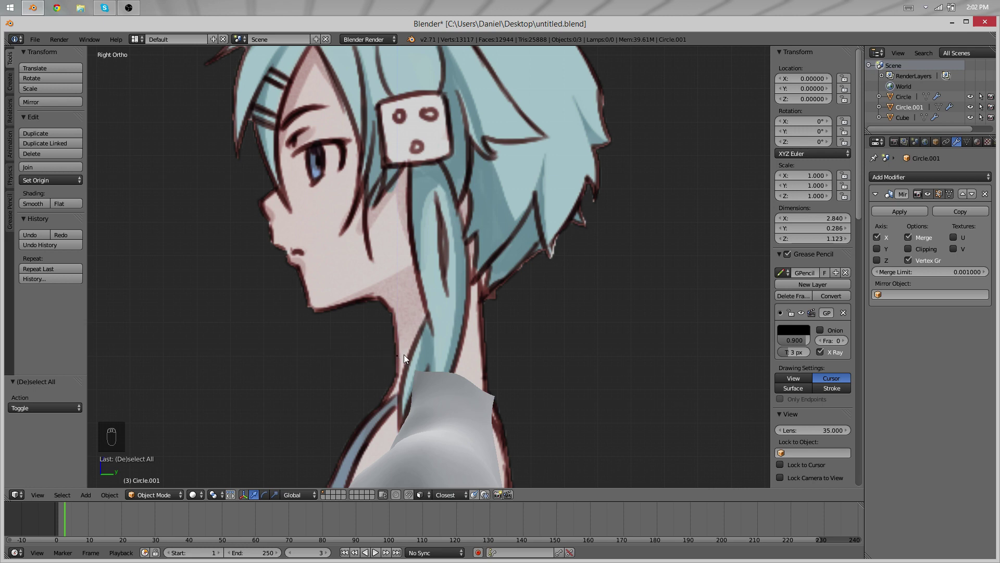
key("d")
left_click_drag(406, 355, 367, 350)
mouse_move(288, 355)
middle_mouse_down()
mouse_move(439, 353)
mouse_move(467, 408)
mouse_move(401, 274)
mouse_move(591, 373)
middle_mouse_up()
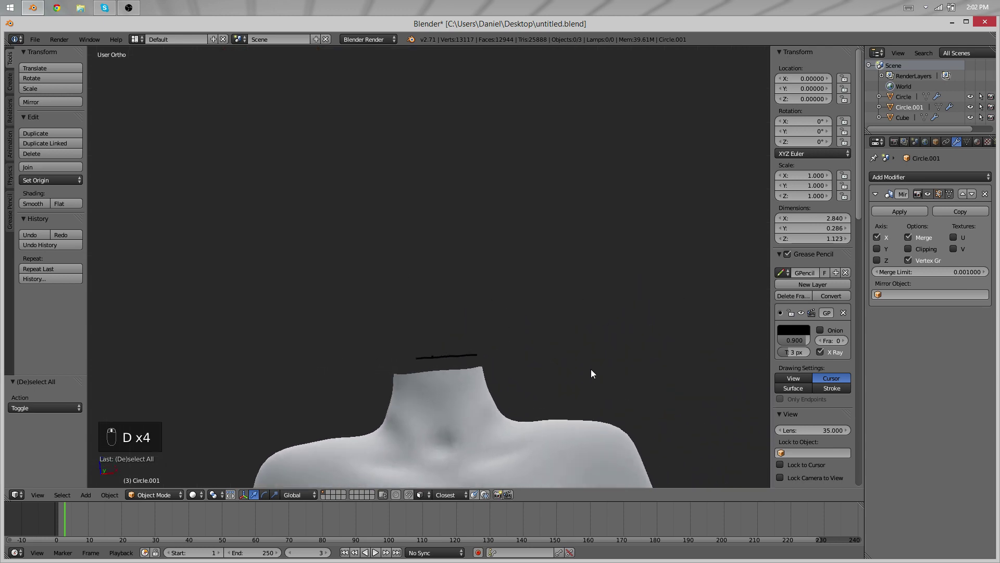
In front view, draw two horizontal grease pencil lines marking the lower and upper edges of one eye.
key("KP_1")
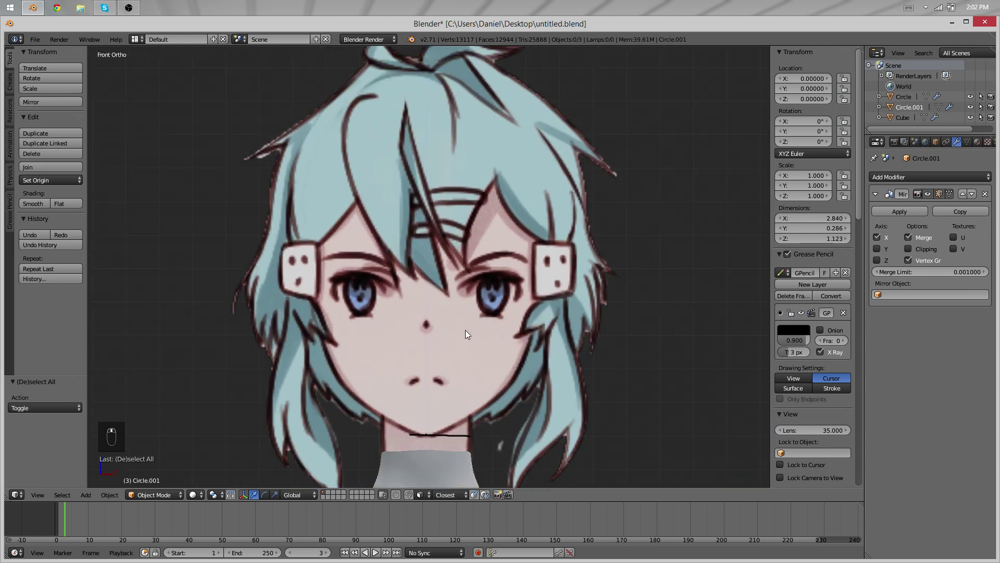
key("d")
left_click_drag(472, 315, 534, 314)
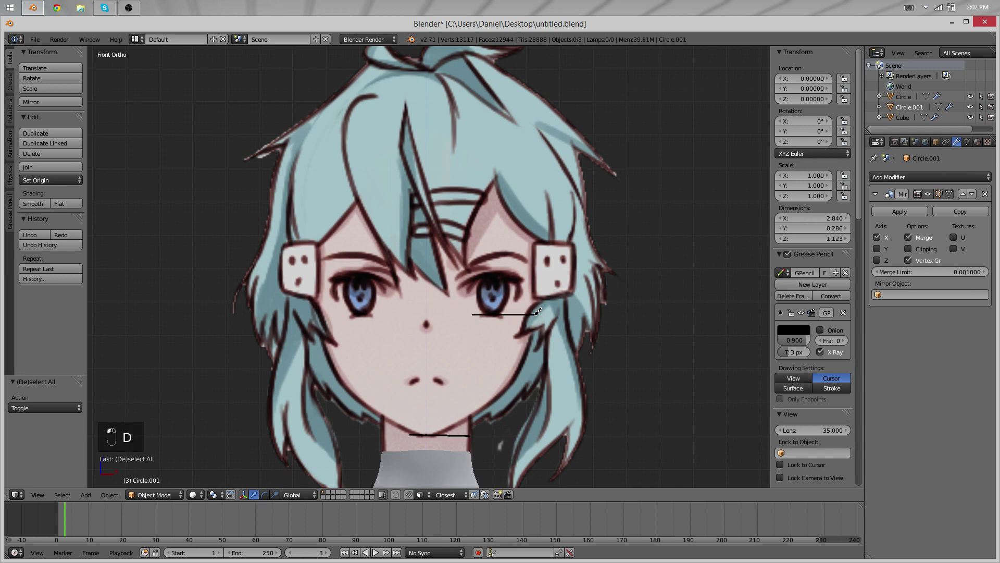
left_click_drag(469, 269, 534, 270)
middle_click_drag(519, 281, 441, 293)
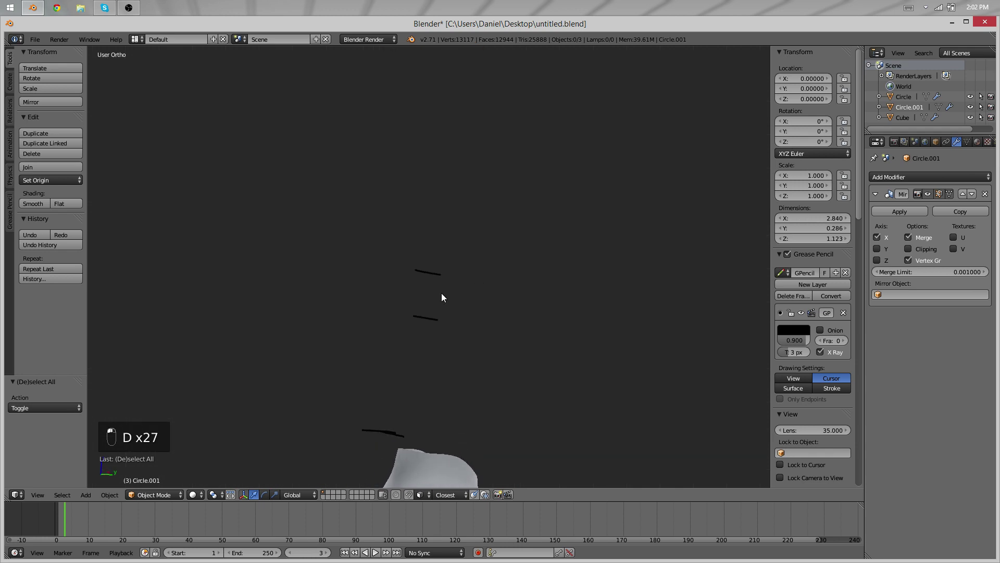
In right side view, place the 3D cursor on the cheek and draw two short grease pencil lines level with the eye guides.
key("KP_3")
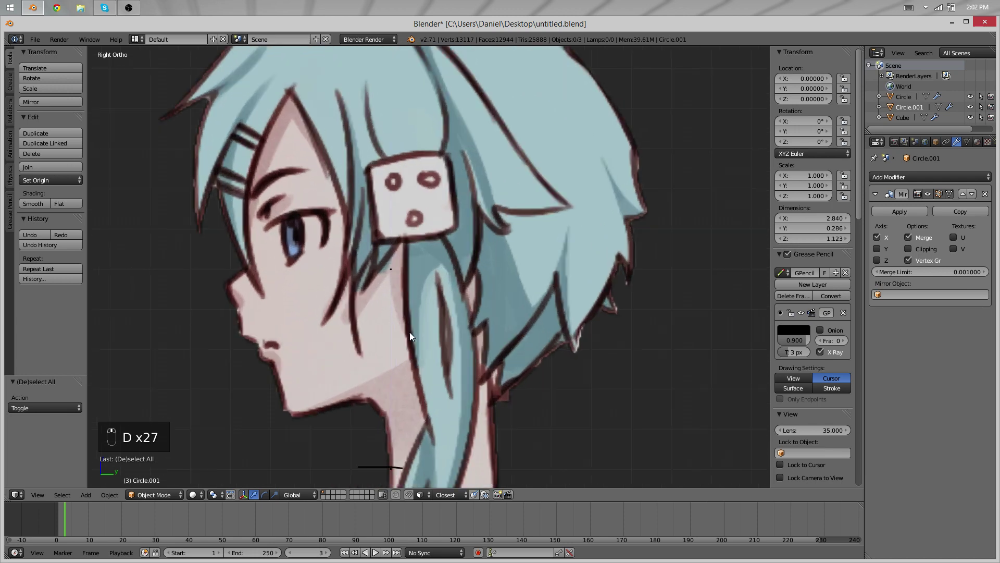
scroll(414, 386, "up", 1)
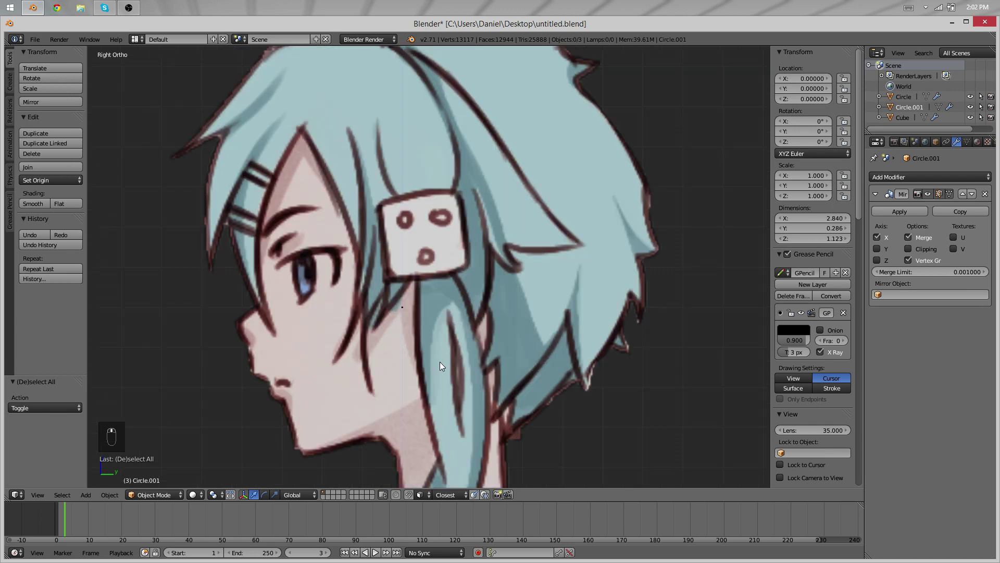
middle_click_drag(440, 361, 456, 326)
key("KP_3")
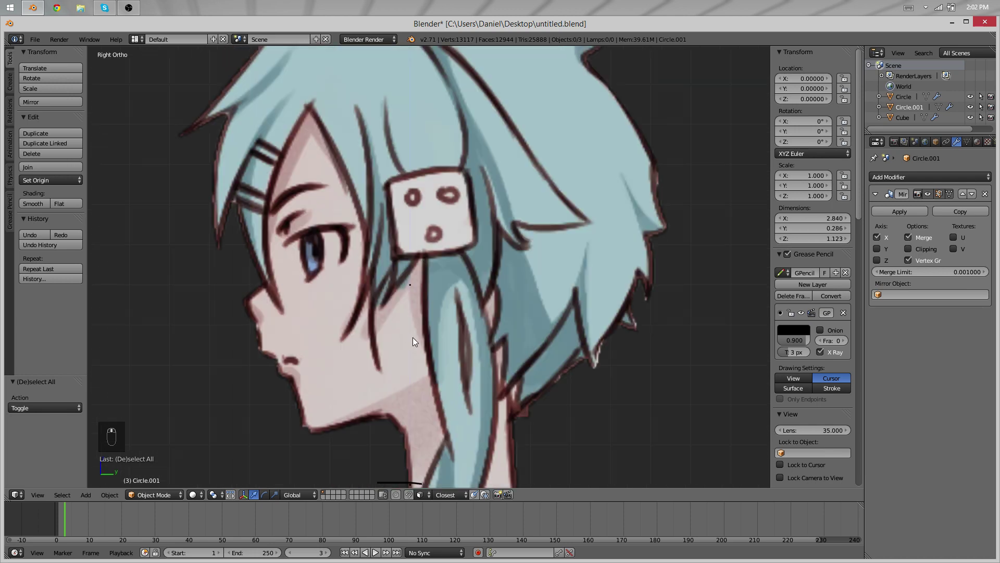
left_click(417, 337)
key("f")
key("f")
key("f")
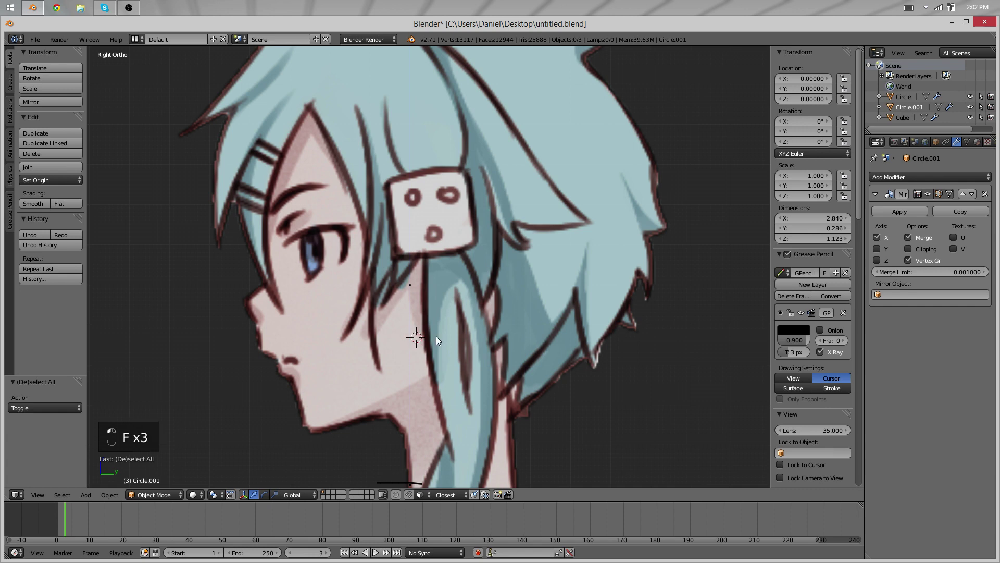
left_click_drag(423, 336, 391, 335)
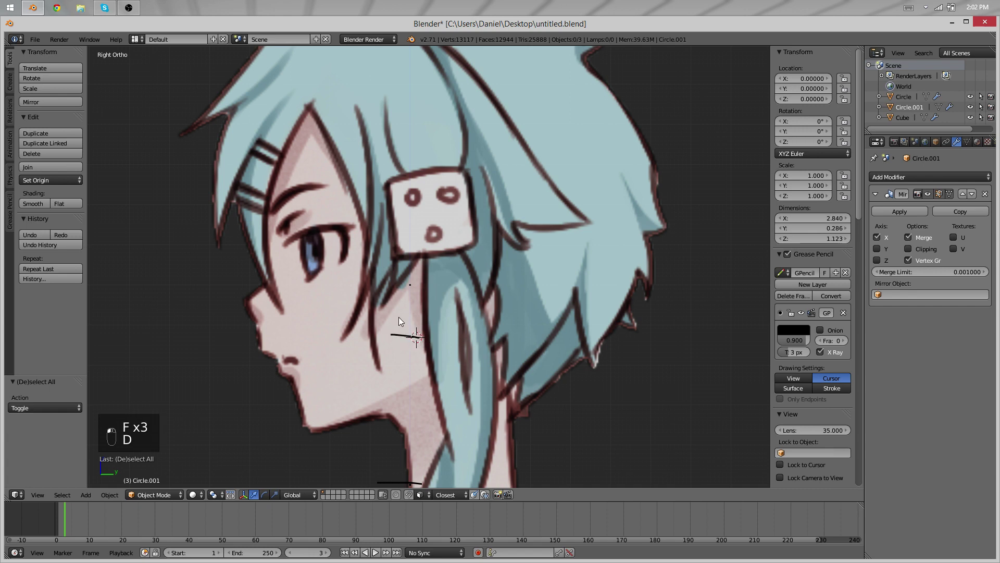
left_click_drag(415, 284, 395, 284)
Check the grease pencil guides from an angle and examine the eye and nose area closely in front view.
mouse_move(389, 286)
middle_mouse_down()
mouse_move(545, 397)
mouse_move(562, 438)
mouse_move(450, 394)
mouse_move(535, 397)
mouse_move(458, 384)
mouse_move(466, 449)
mouse_move(469, 324)
middle_mouse_up()
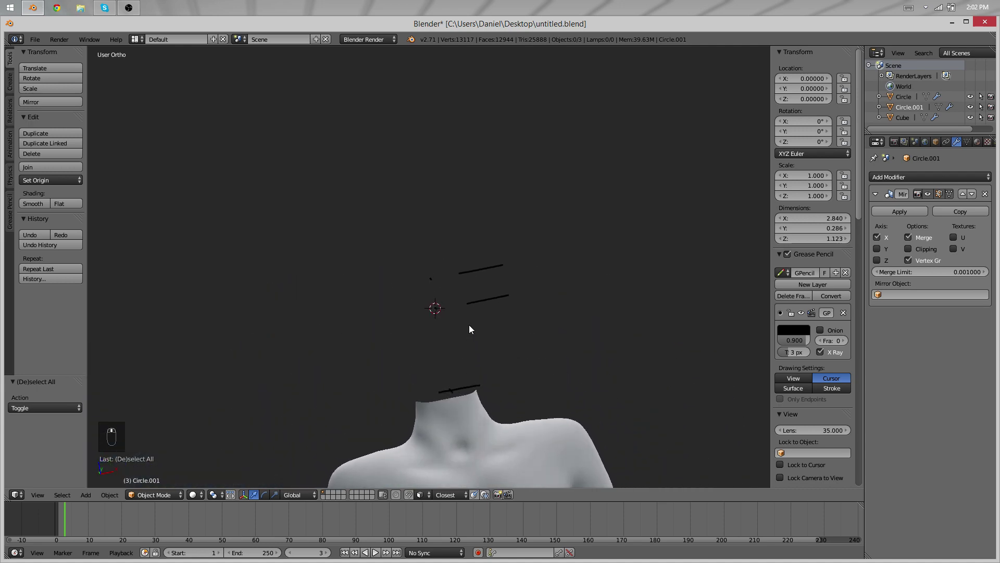
key("KP_1")
scroll(454, 349, "up", 5)
middle_click_drag(436, 368, 451, 284, "shift")
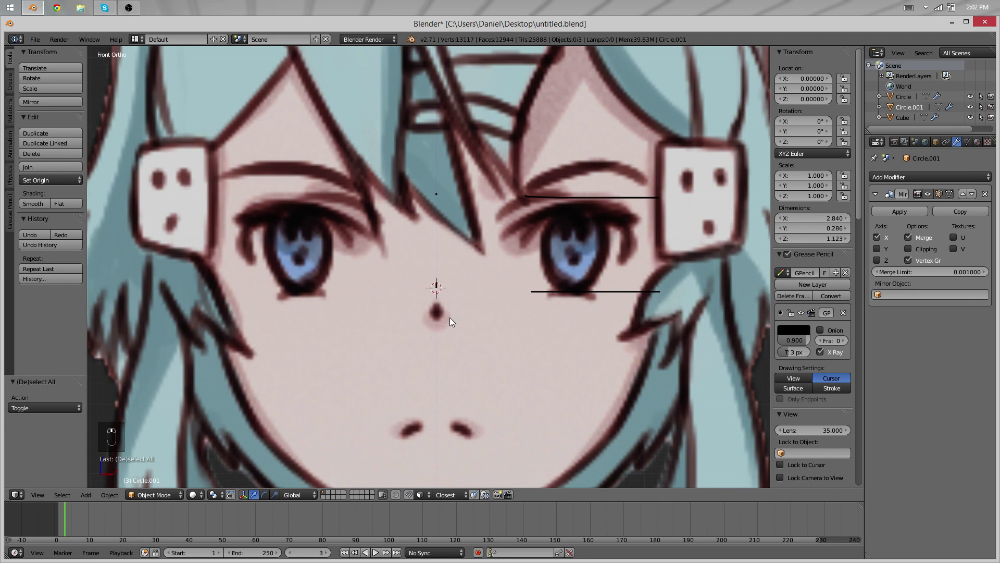
In front view, draw short horizontal grease pencil lines across the nose and the mouth.
key("d")
left_click_drag(427, 310, 466, 312)
middle_click_drag(468, 393, 408, 342, "shift")
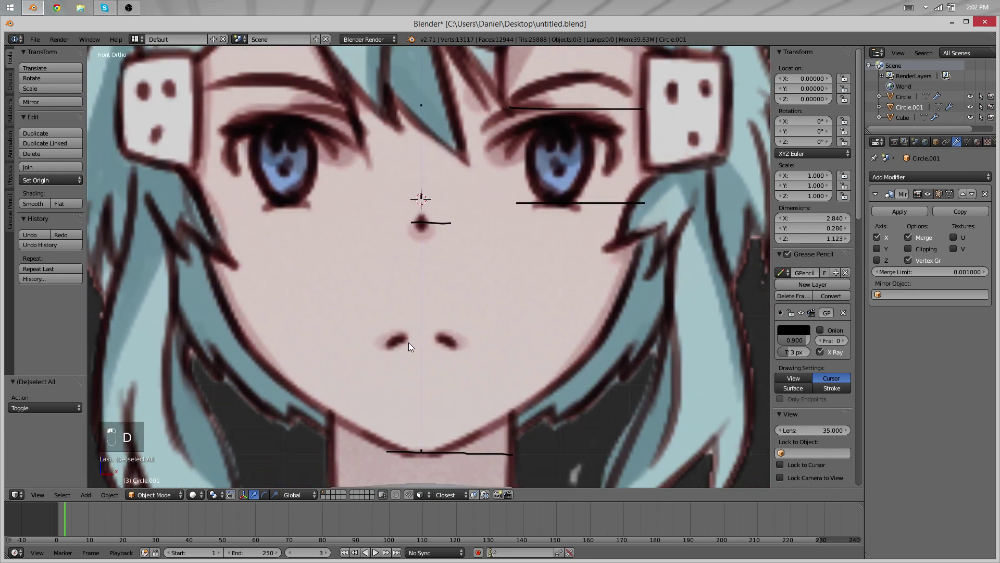
key("d")
left_click_drag(392, 334, 468, 339)
In right side view, draw horizontal grease pencil lines towards the face, level with the nose and mouth guides.
mouse_move(523, 273)
middle_mouse_down()
mouse_move(417, 283)
mouse_move(430, 245)
mouse_move(417, 249)
middle_mouse_up()
key("KP_3")
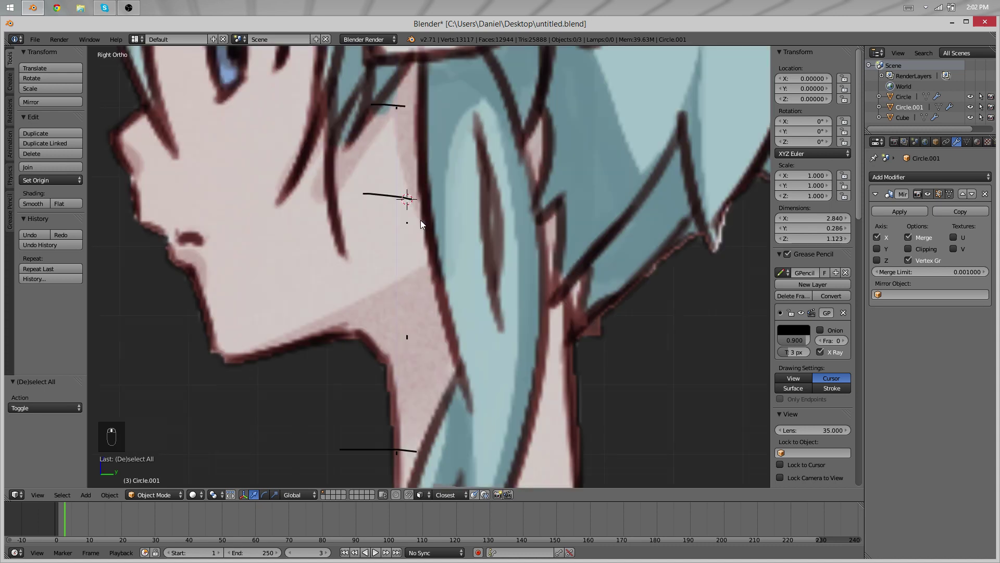
left_click(407, 214)
left_click_drag(412, 222, 258, 216)
left_click_drag(414, 337, 330, 331)
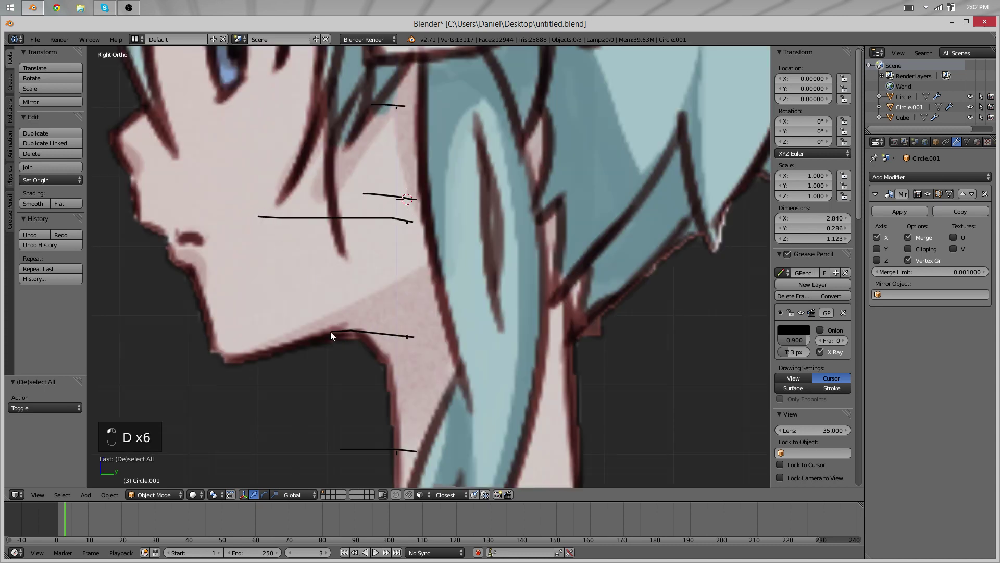
Mark the crown of the head with short grease pencil lines in front view and right side view.
scroll(352, 176, "down", 5)
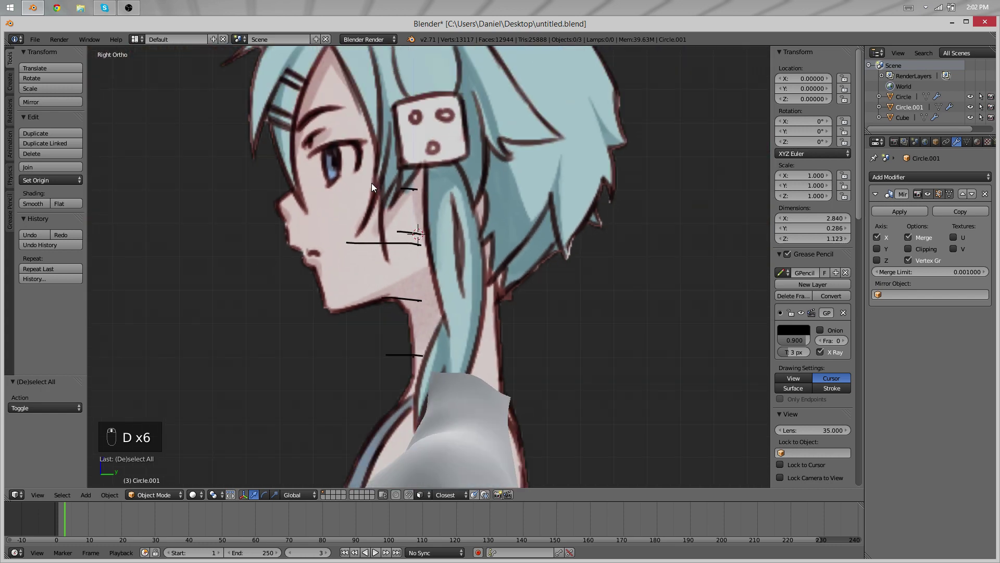
middle_click_drag(371, 183, 523, 368)
key("d")
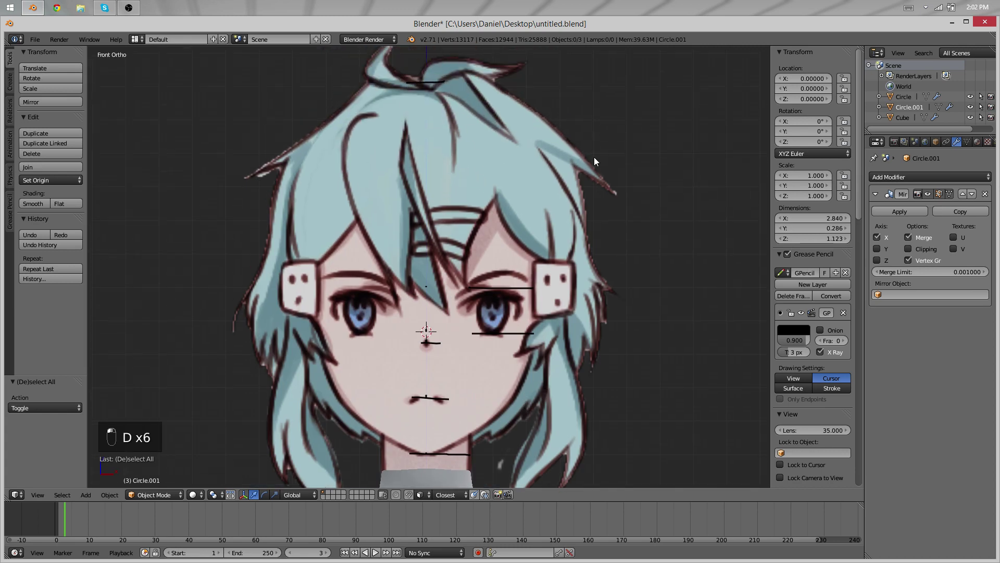
middle_click_drag(595, 161, 428, 119)
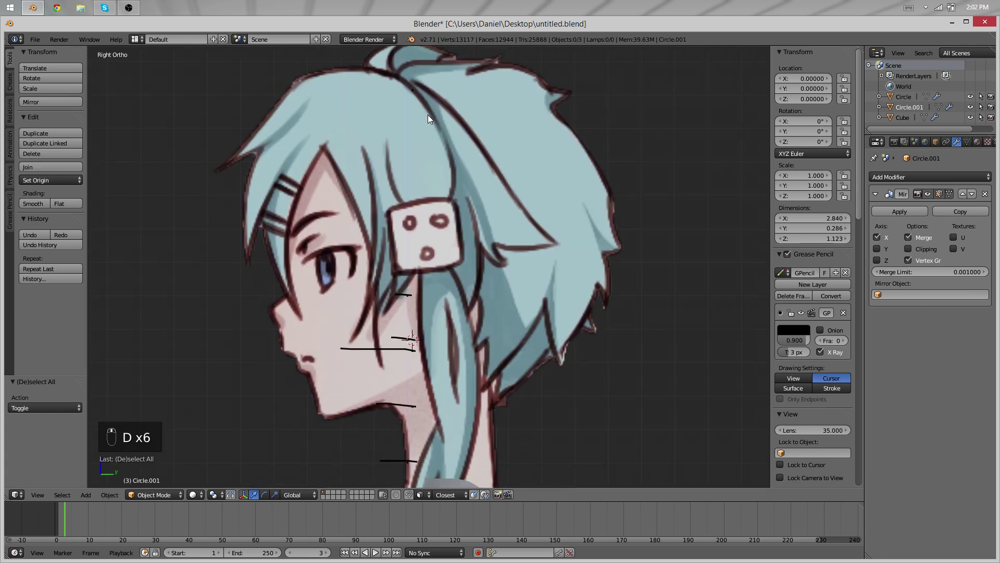
left_click_drag(420, 87, 382, 90)
Expand the background image settings for the Right axis reference and hide that image.
scroll(727, 321, "down", 8)
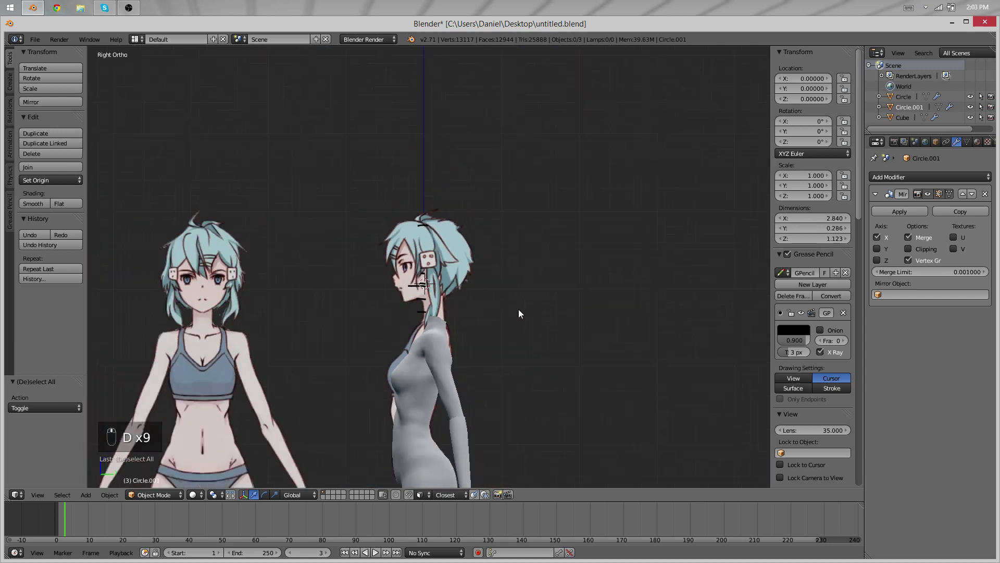
scroll(505, 314, "up", 5)
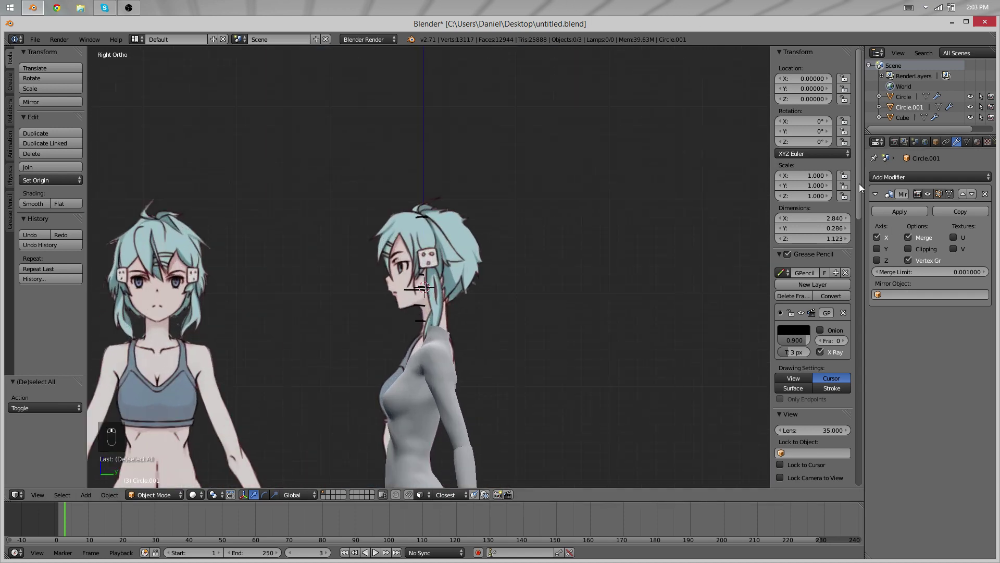
scroll(849, 219, "down", 5)
scroll(846, 361, "down", 20)
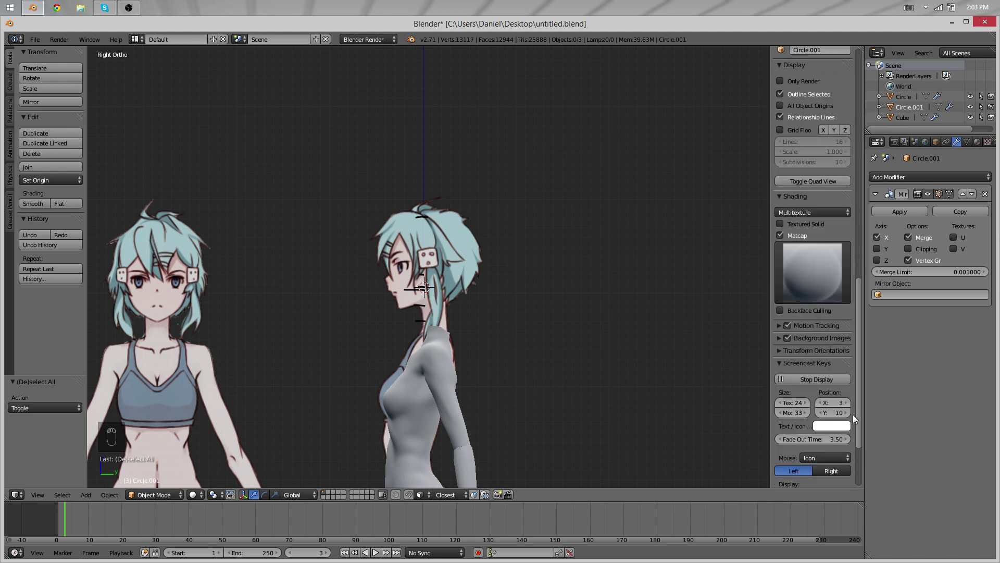
scroll(467, 277, "up", 2)
scroll(601, 299, "up", 3)
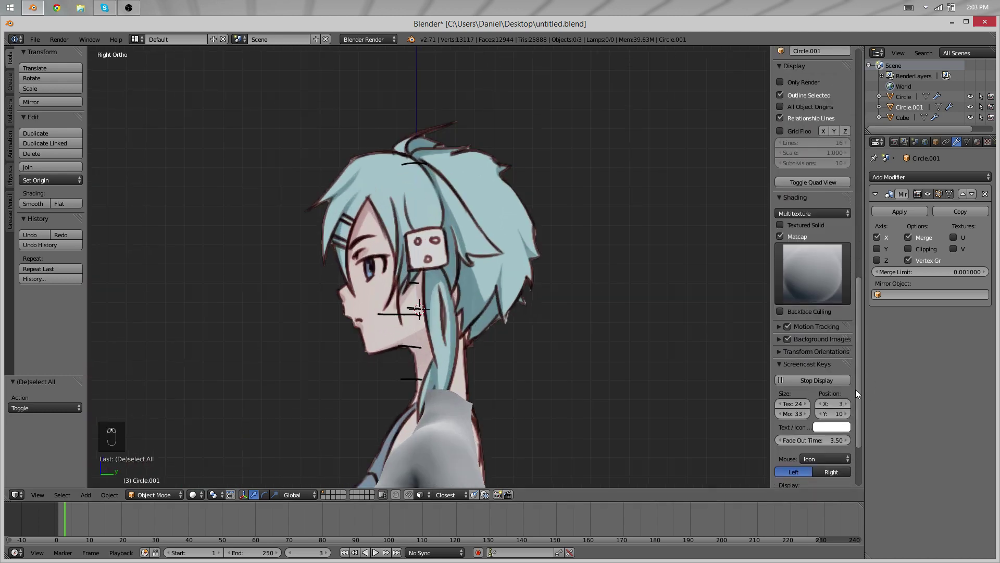
scroll(822, 341, "up", 3)
scroll(821, 342, "up", 2)
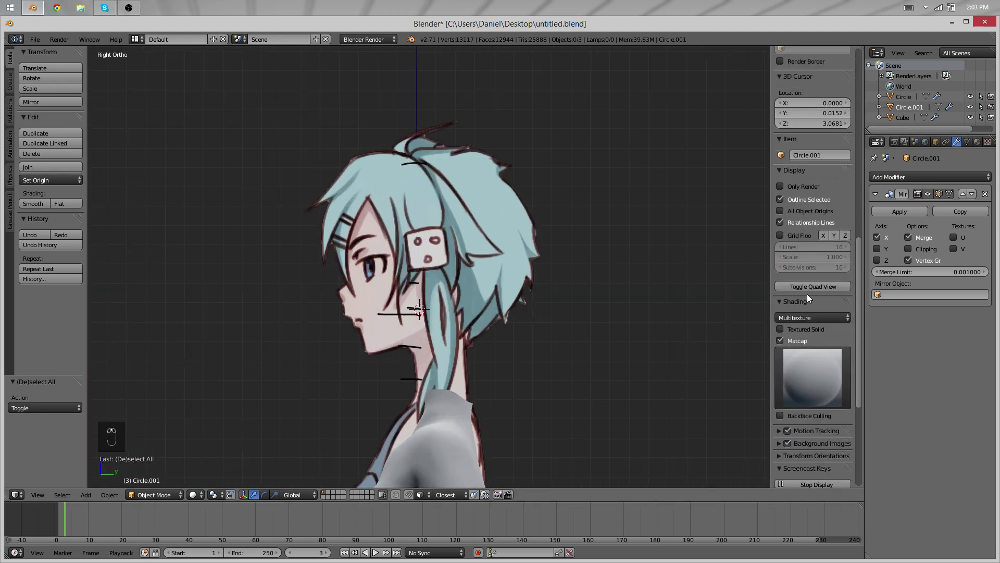
left_click(809, 444)
scroll(809, 445, "down", 9)
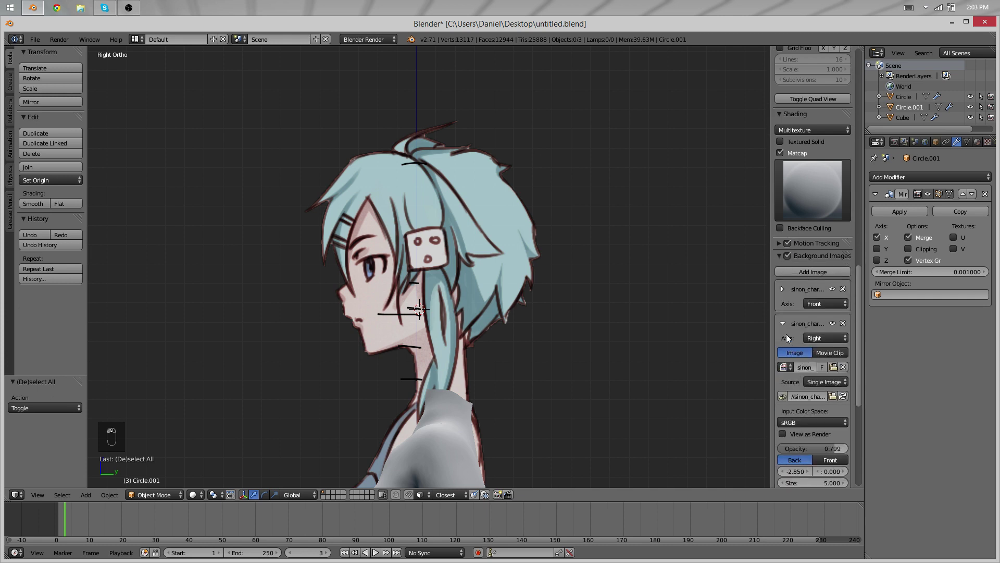
left_click(785, 322)
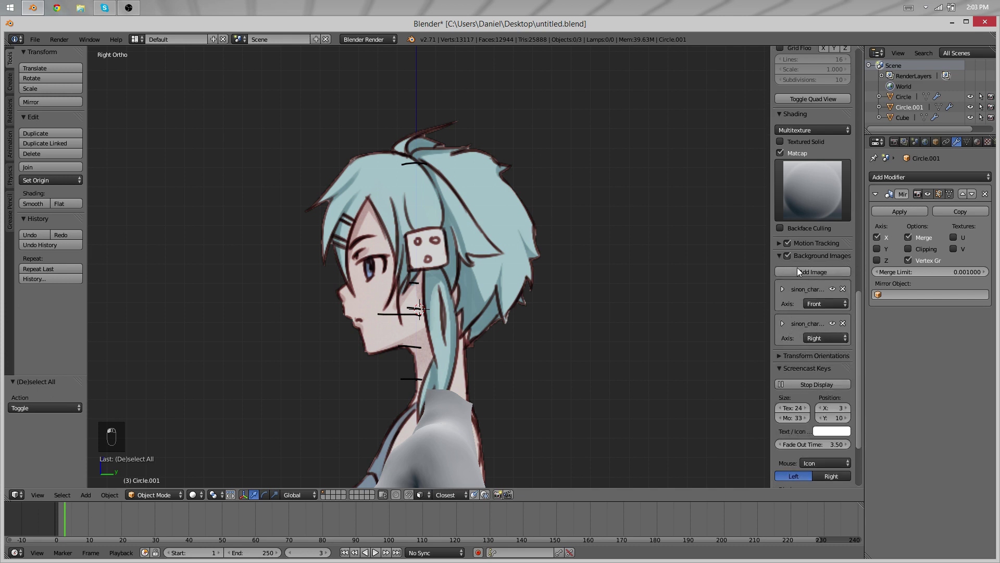
left_click(783, 322)
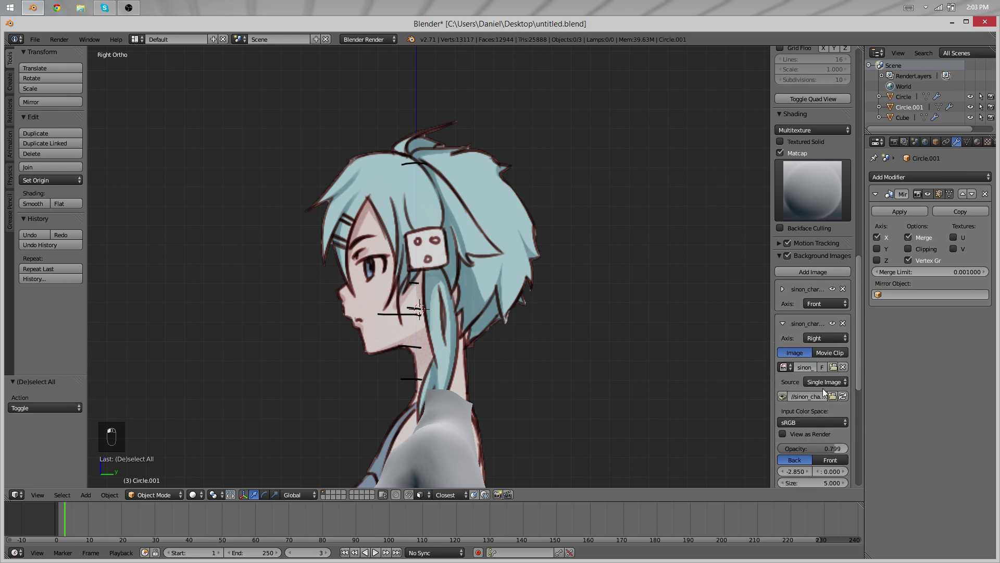
left_click(832, 323)
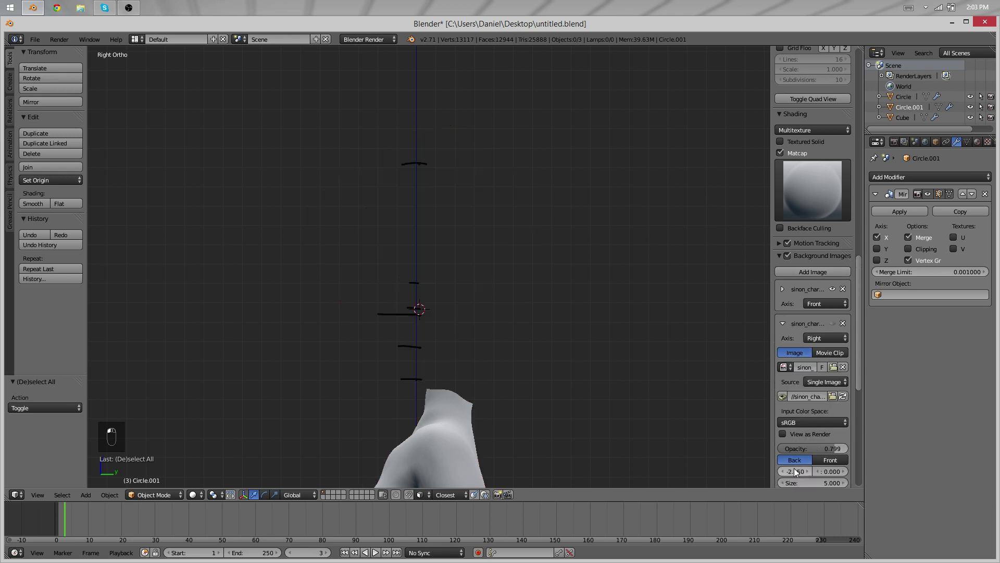
Add another background image using sinon_charactersheet_color.png and copy the hidden side reference's X offset of -2.850 to it.
key("ctrl+c")
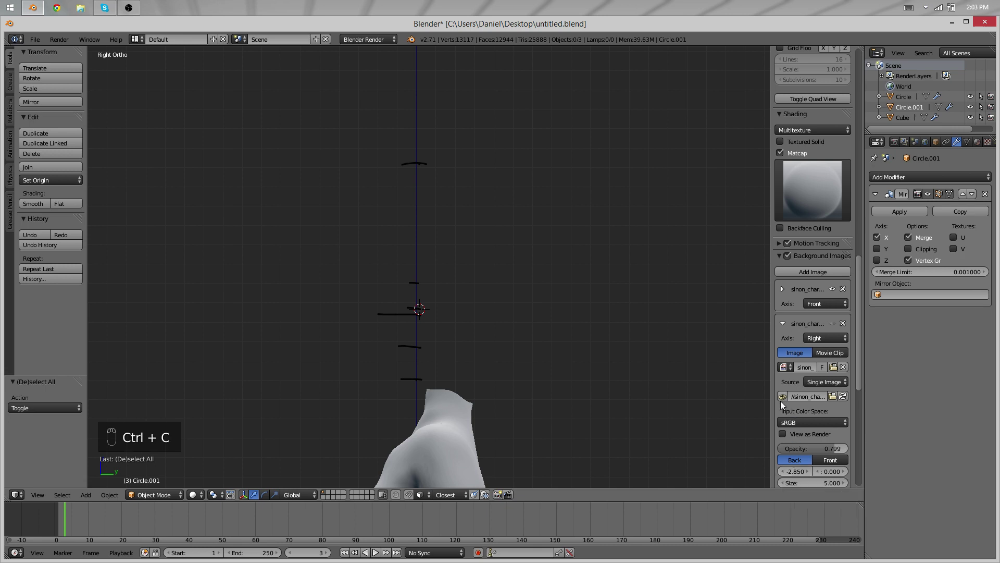
left_click(783, 324)
left_click(791, 401)
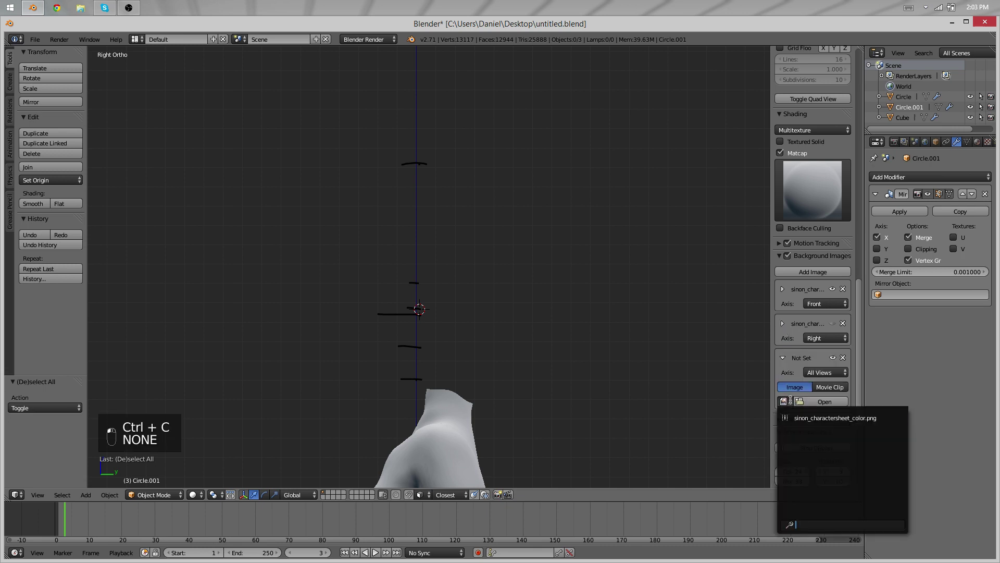
left_click(804, 418)
scroll(805, 421, "down", 7)
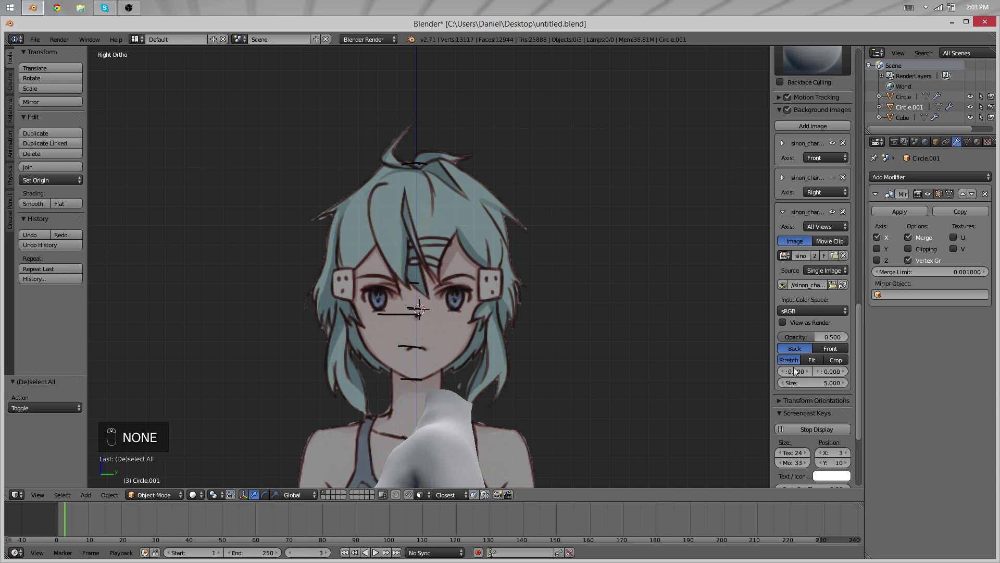
key("ctrl+v")
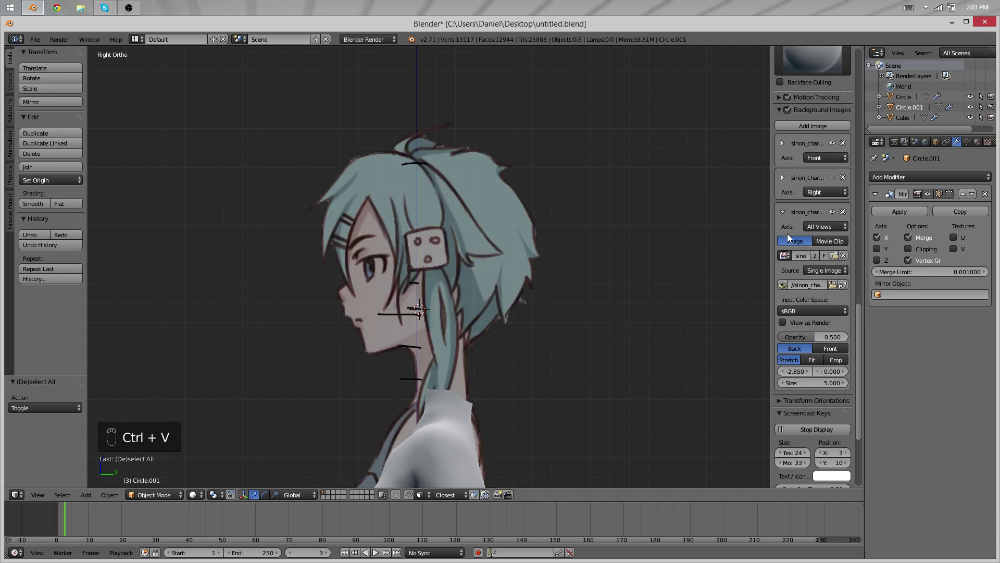
Raise the new background image's opacity to 0.783 and toggle both side references to compare their placement.
left_click_drag(814, 336, 844, 336)
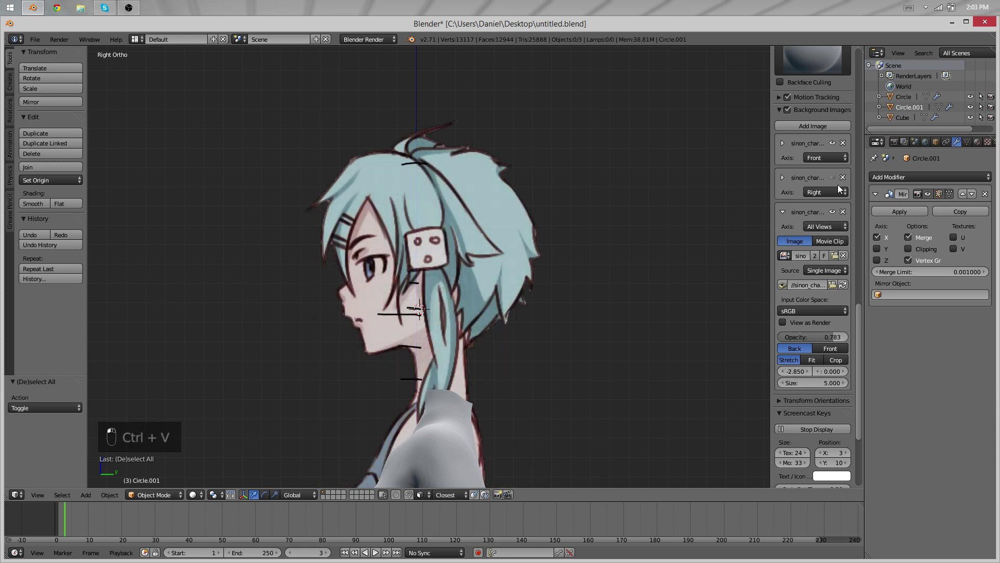
left_click(833, 179)
left_click(833, 212)
left_click(834, 212)
left_click(832, 179)
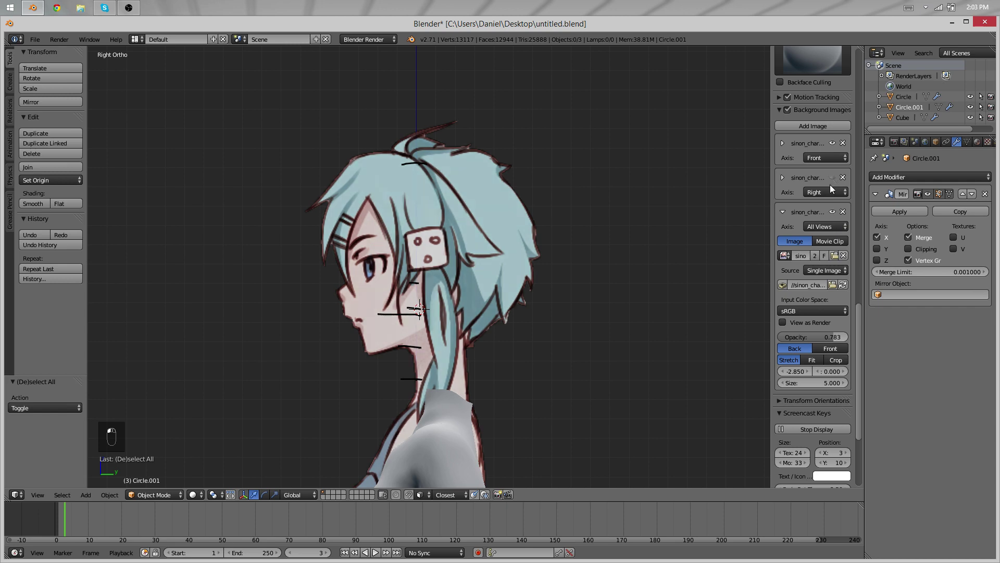
Set the new side reference's vertical offset to -0.160 to line its face up with the grease pencil guides.
scroll(734, 313, "up", 2)
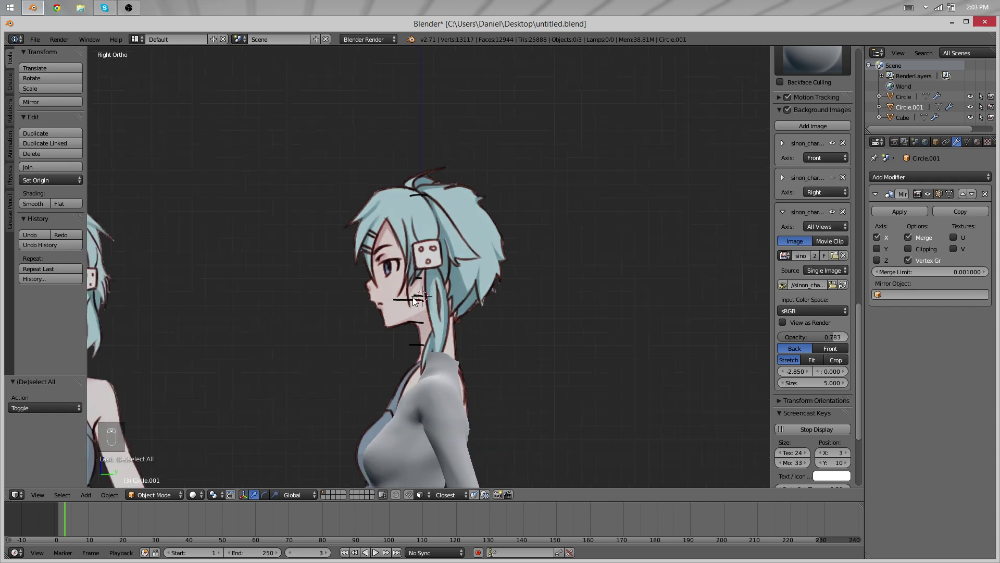
mouse_move(831, 371)
left_mouse_down()
mouse_move(854, 371)
mouse_move(815, 371)
mouse_move(841, 371)
mouse_move(833, 371)
left_mouse_up()
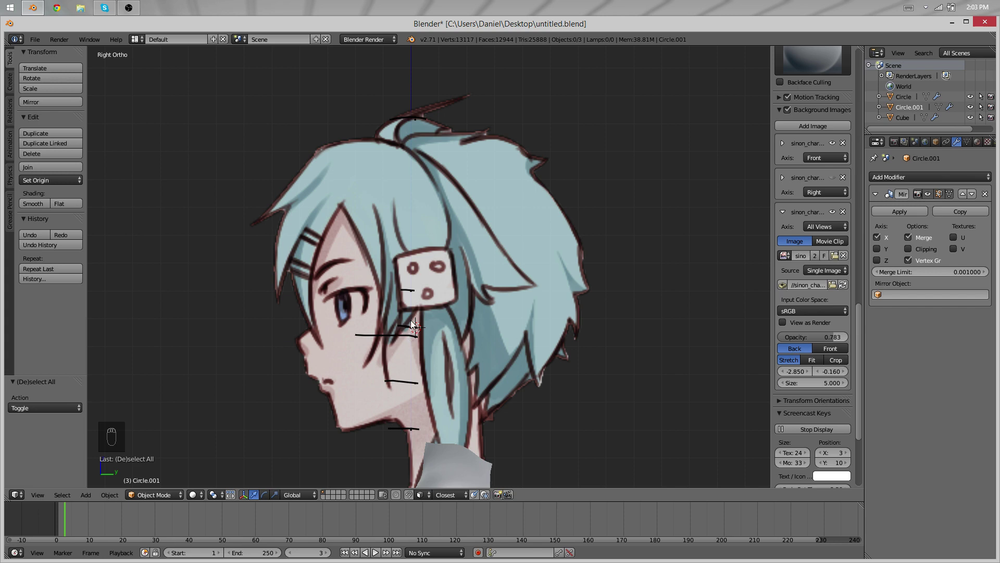
scroll(276, 312, "down", 5)
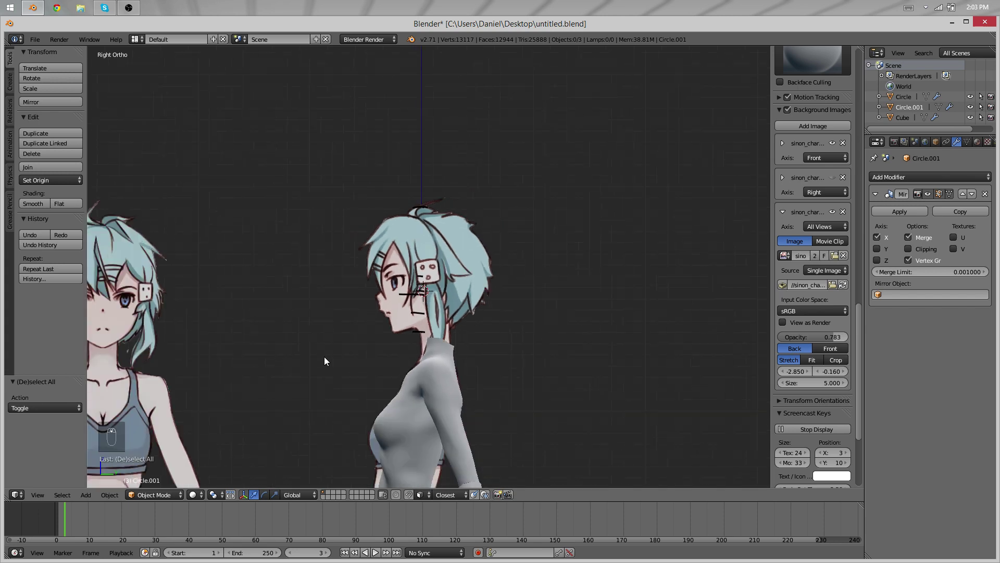
scroll(329, 365, "down", 4)
Restrict the new background image to the Right axis and check the reference in front view.
middle_click_drag(409, 284, 525, 312)
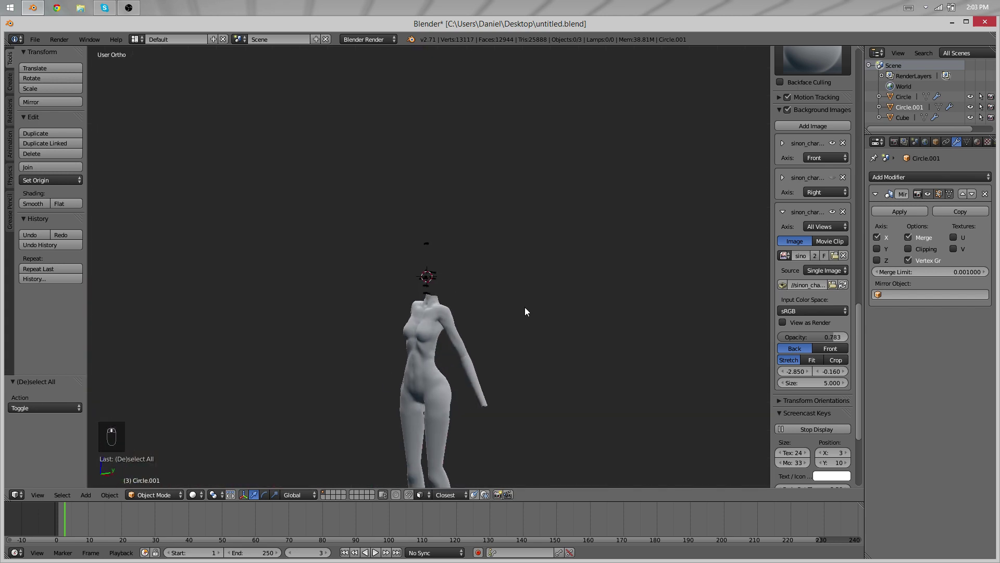
key("KP_1")
scroll(581, 313, "up", 8)
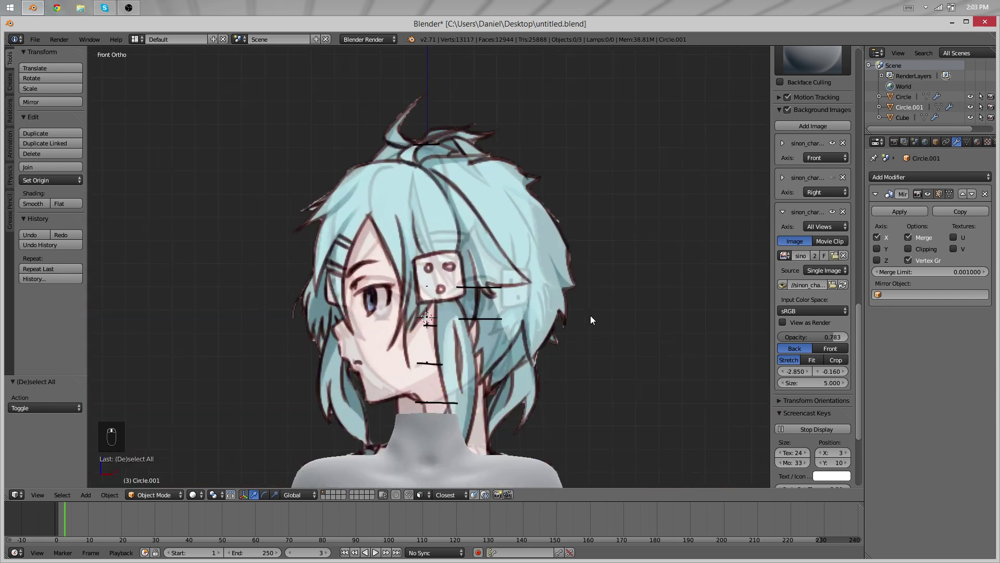
scroll(590, 315, "up", 2)
left_click(827, 225)
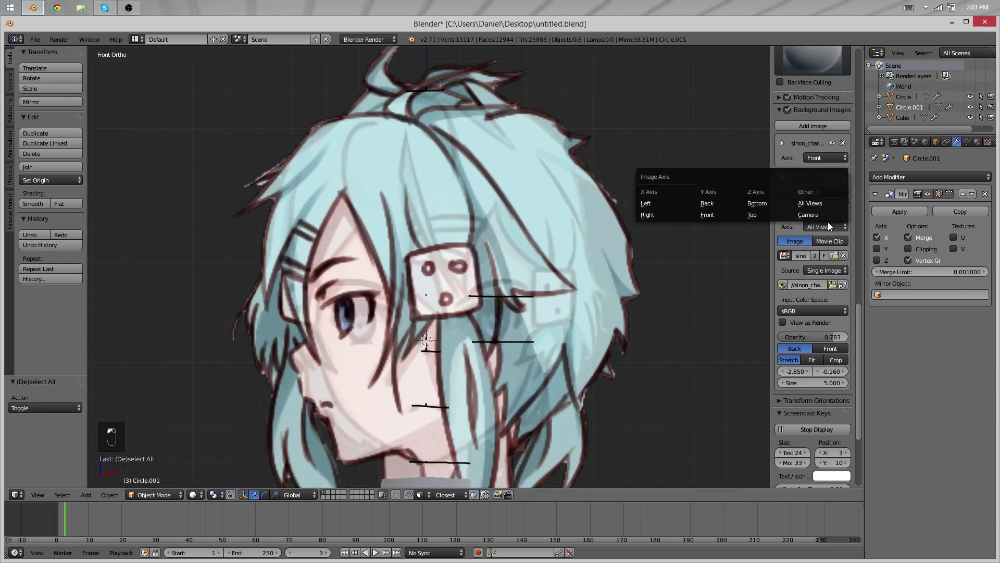
left_click(827, 222)
left_click(810, 227)
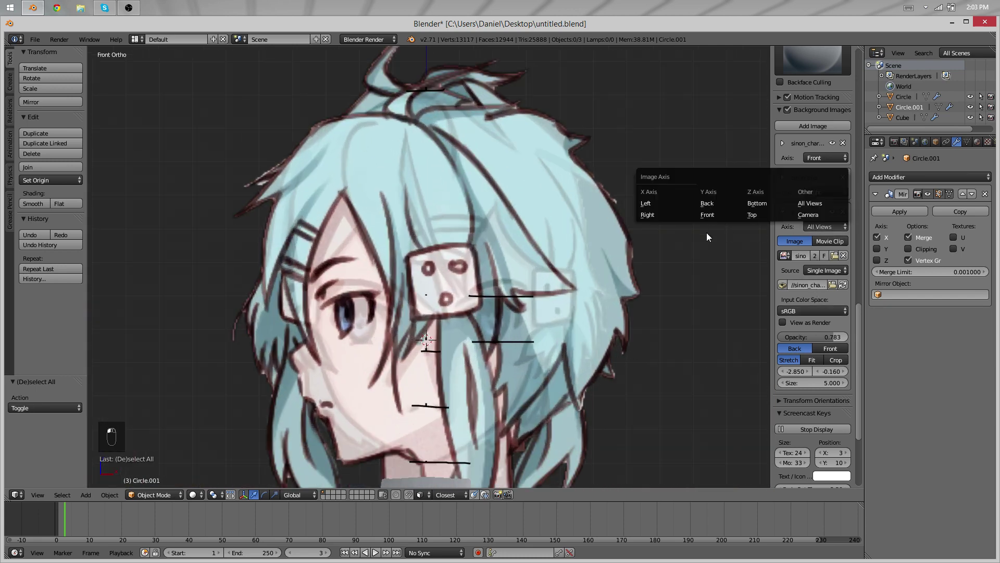
left_click(690, 212)
scroll(633, 268, "down", 6)
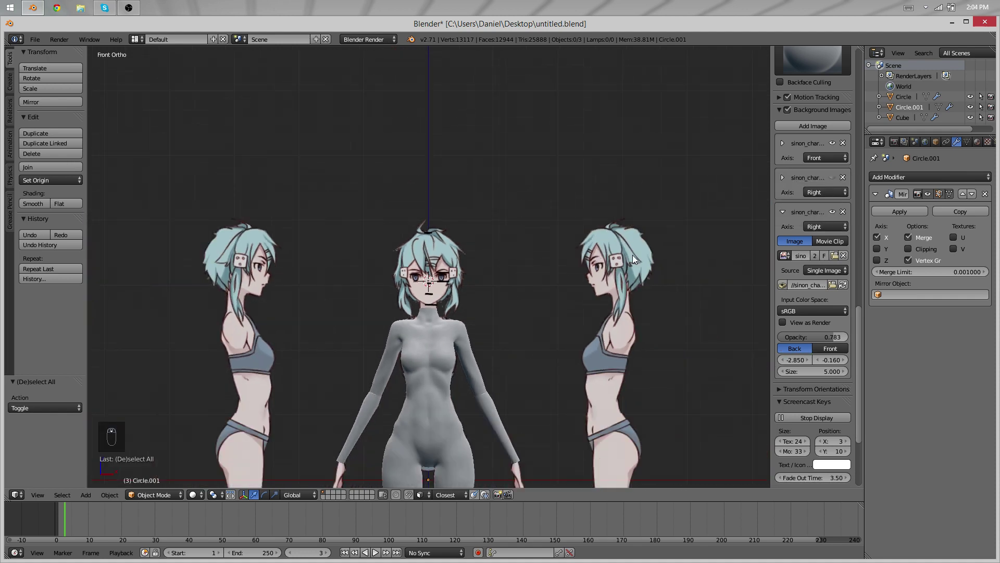
middle_click_drag(633, 258, 552, 274)
scroll(591, 318, "up", 3)
scroll(592, 318, "up", 4)
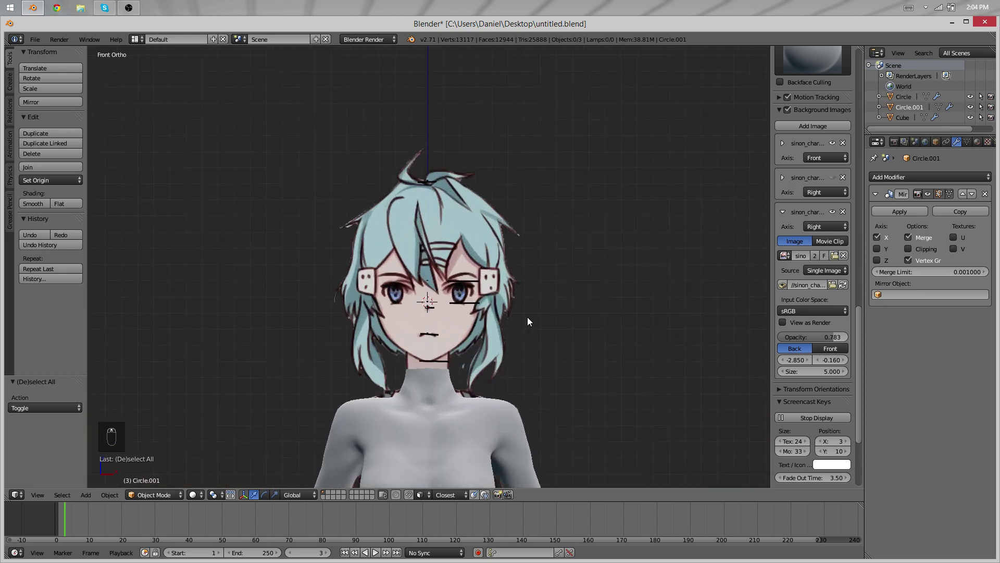
Delete the grease pencil guide lines and unlink the grease pencil data from the scene.
middle_click_drag(527, 321, 667, 232)
scroll(810, 222, "down", 3)
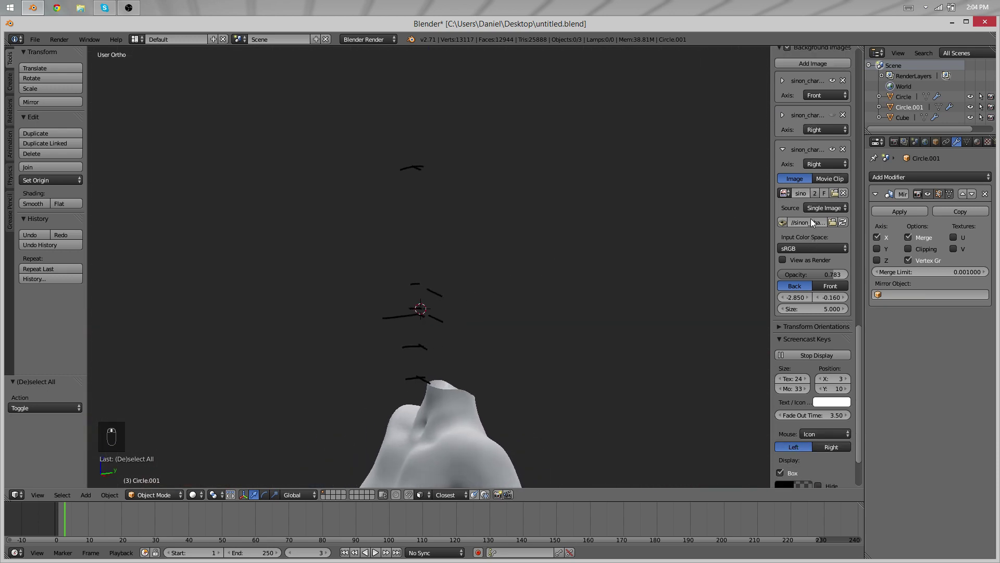
scroll(811, 218, "up", 20)
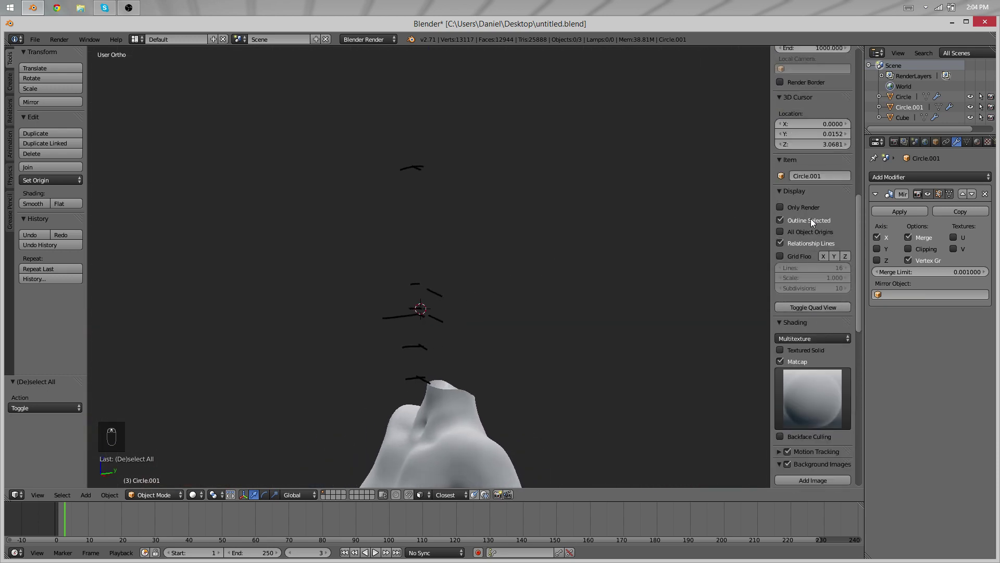
scroll(811, 218, "up", 18)
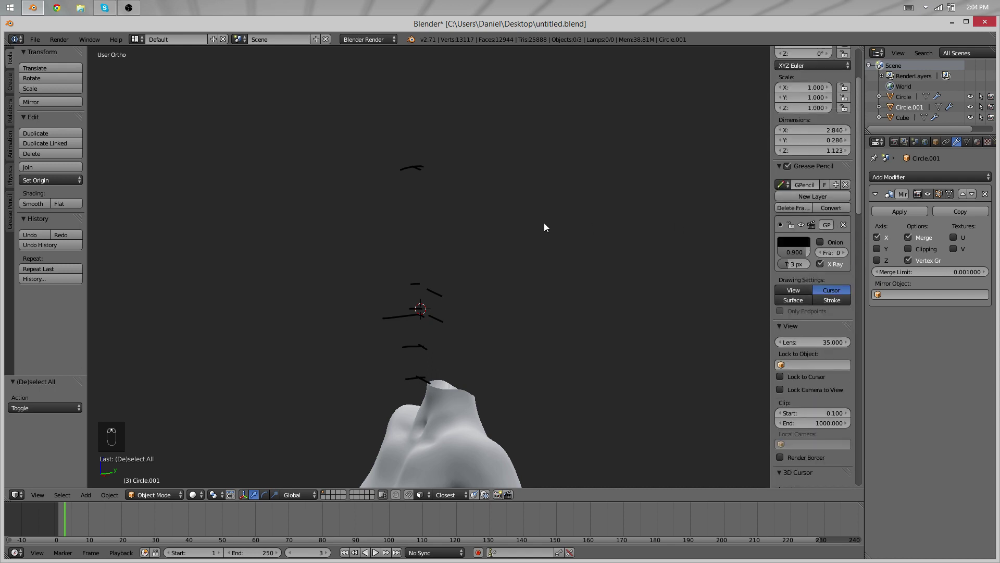
mouse_move(544, 227)
middle_mouse_down()
mouse_move(495, 328)
mouse_move(614, 298)
mouse_move(547, 310)
mouse_move(474, 300)
middle_mouse_up()
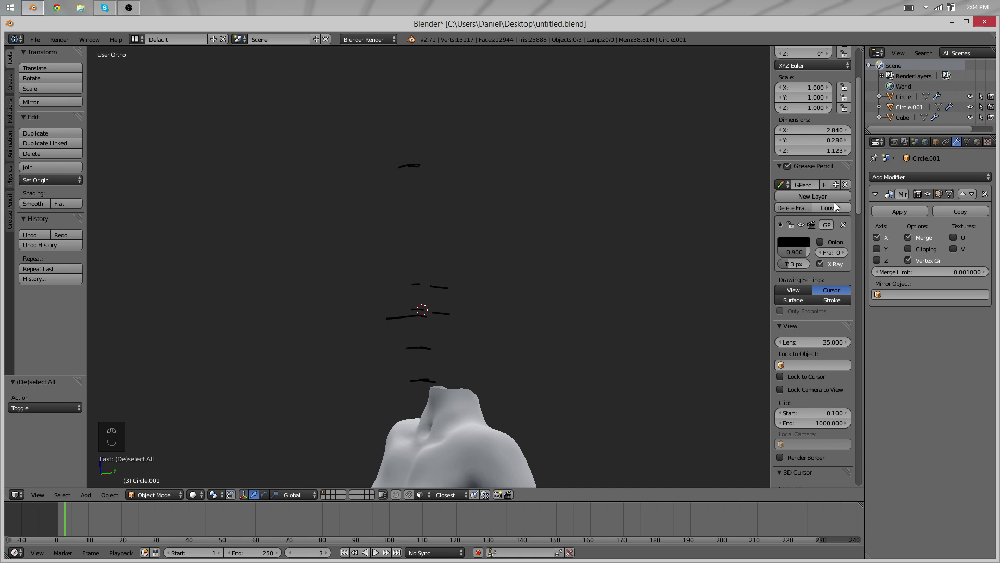
left_click(846, 185)
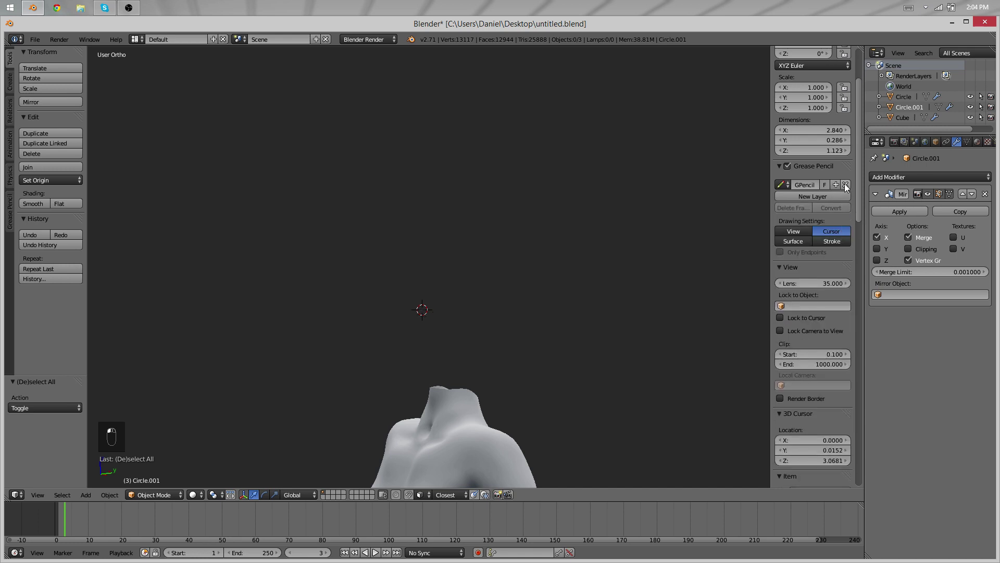
left_click(846, 185)
Examine the whole body model against the character reference in front view.
mouse_move(449, 259)
middle_mouse_down()
mouse_move(533, 271)
mouse_move(533, 334)
mouse_move(550, 217)
middle_mouse_up()
key("KP_1")
scroll(549, 330, "up", 2)
scroll(577, 255, "down", 4)
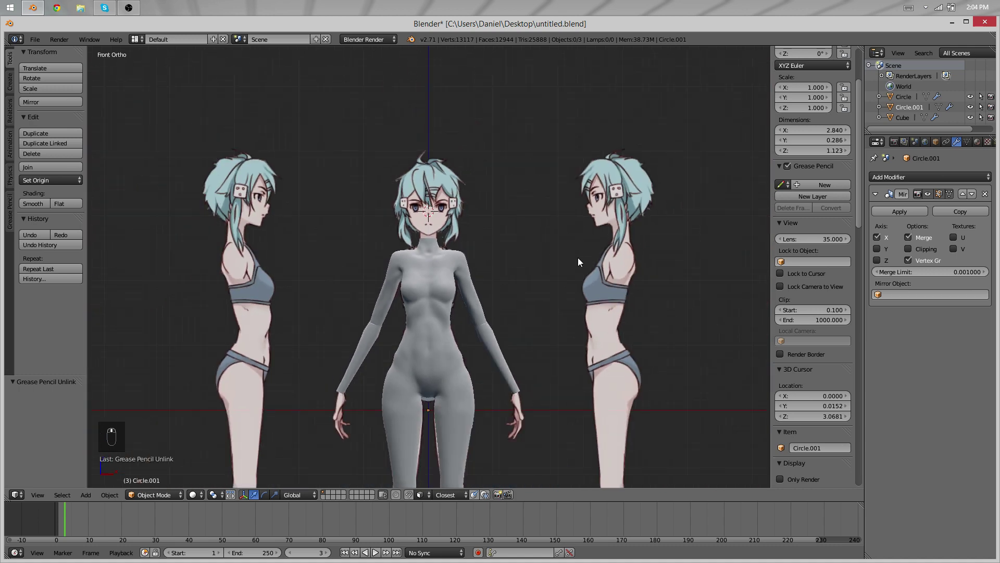
middle_click_drag(501, 267, 458, 294)
key("KP_1")
middle_click_drag(470, 365, 319, 326, "shift")
scroll(530, 252, "up", 1)
scroll(531, 252, "down", 3)
key("KP_1")
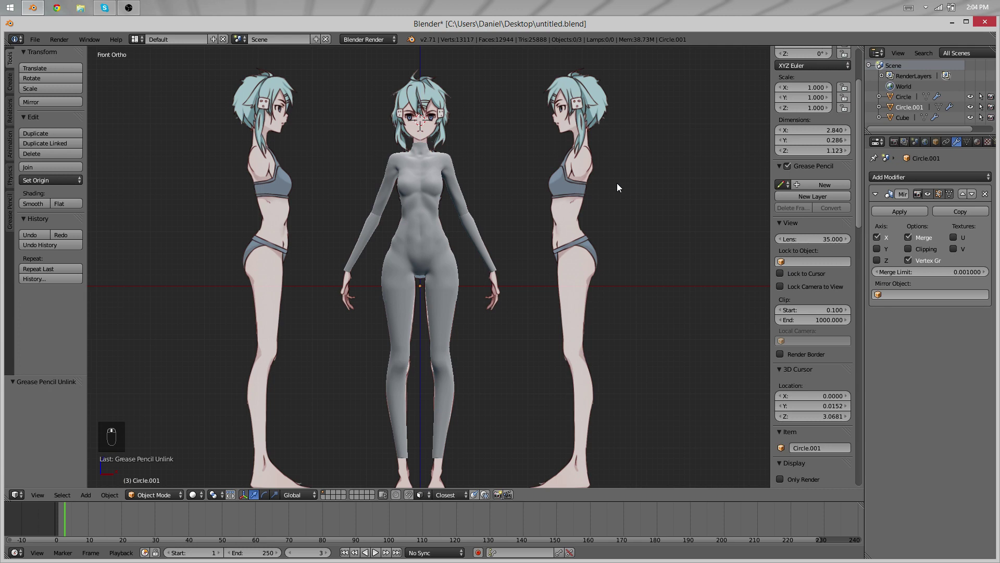
middle_click_drag(619, 183, 623, 192, "shift")
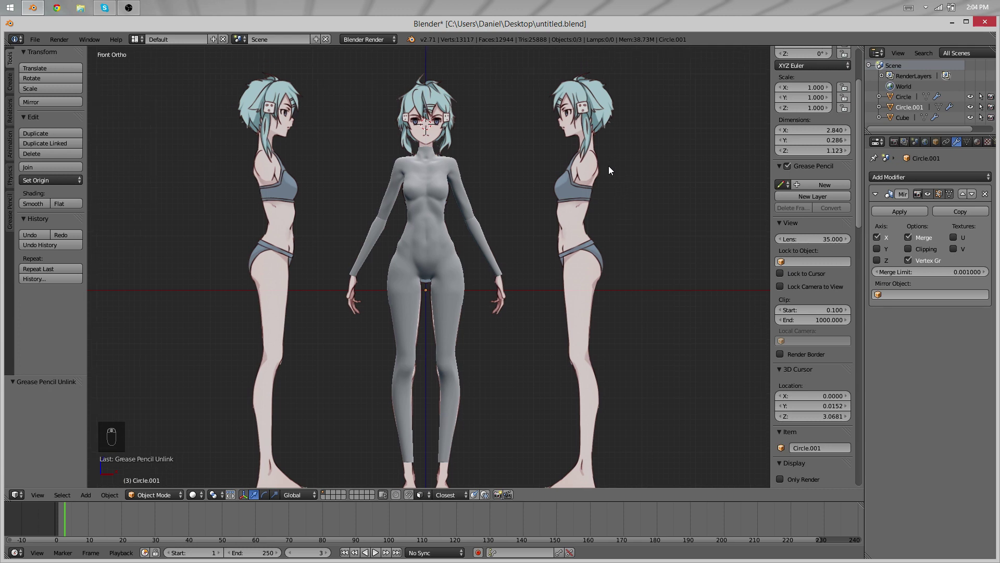